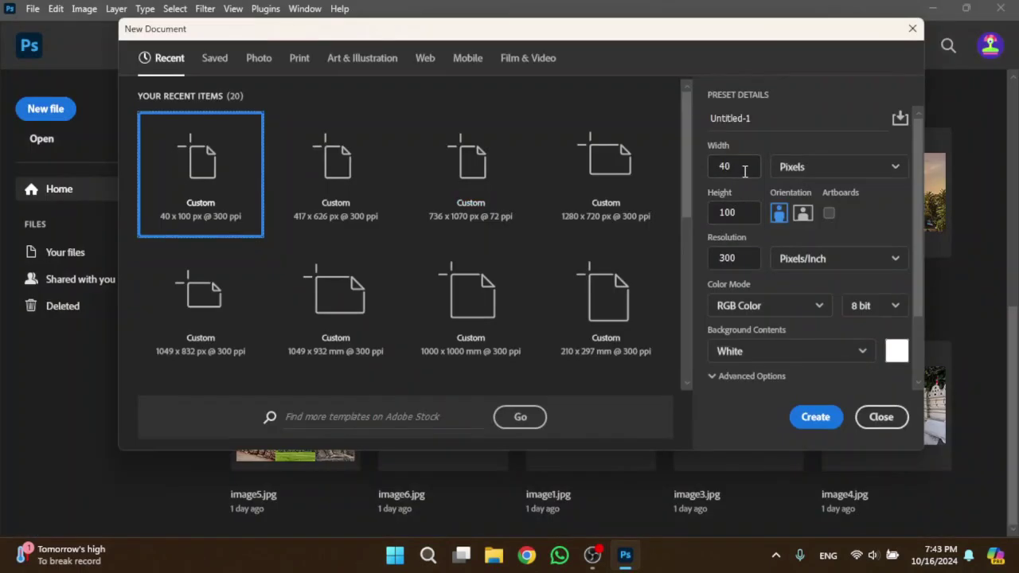
Create a new document 100 px wide, 40 px high, at 72 ppi.
double_click(732, 166)
text(100)
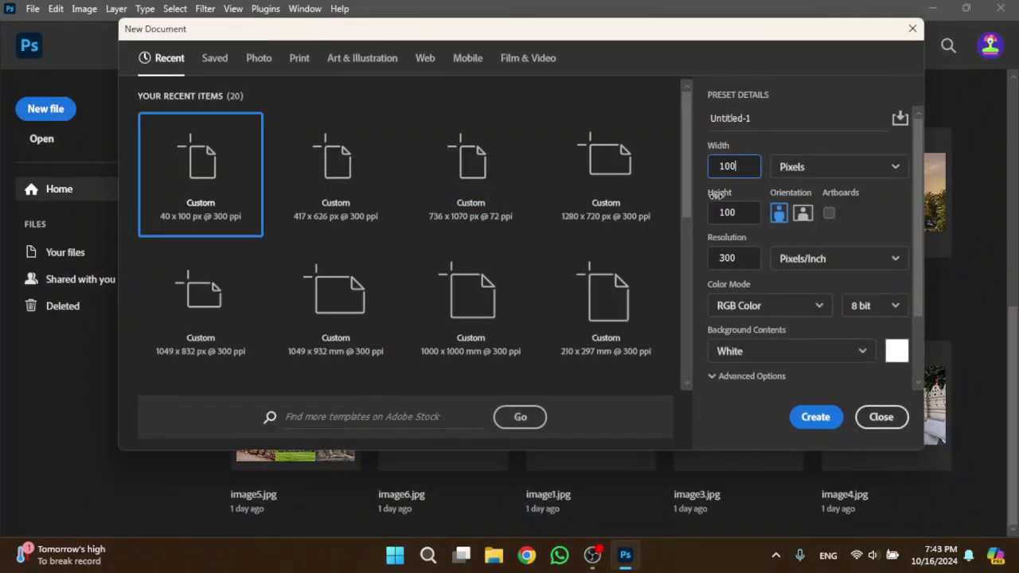
drag(738, 215, 709, 215)
text(4)
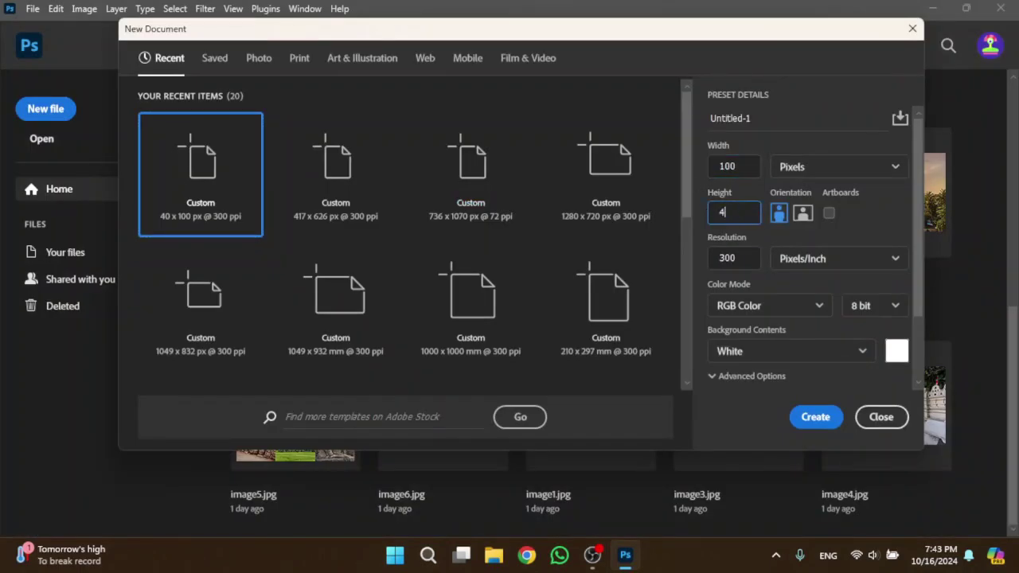
text(0)
drag(733, 262, 727, 261)
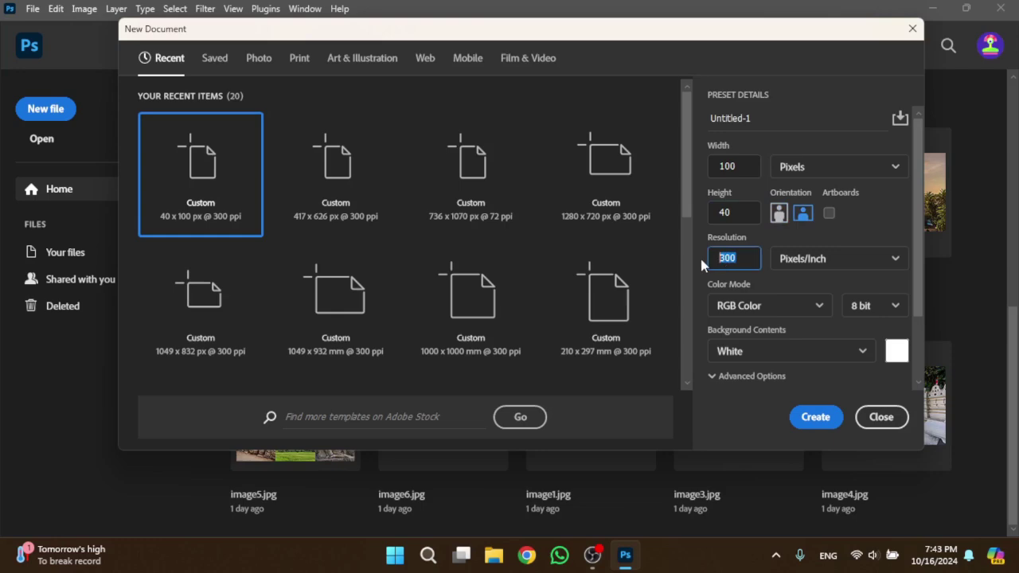
text(72)
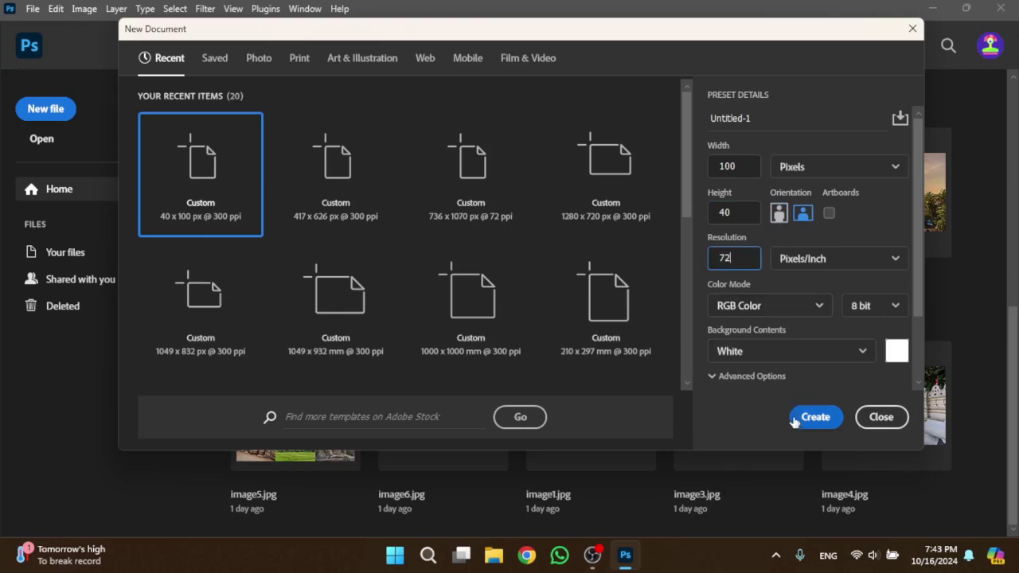
click(809, 420)
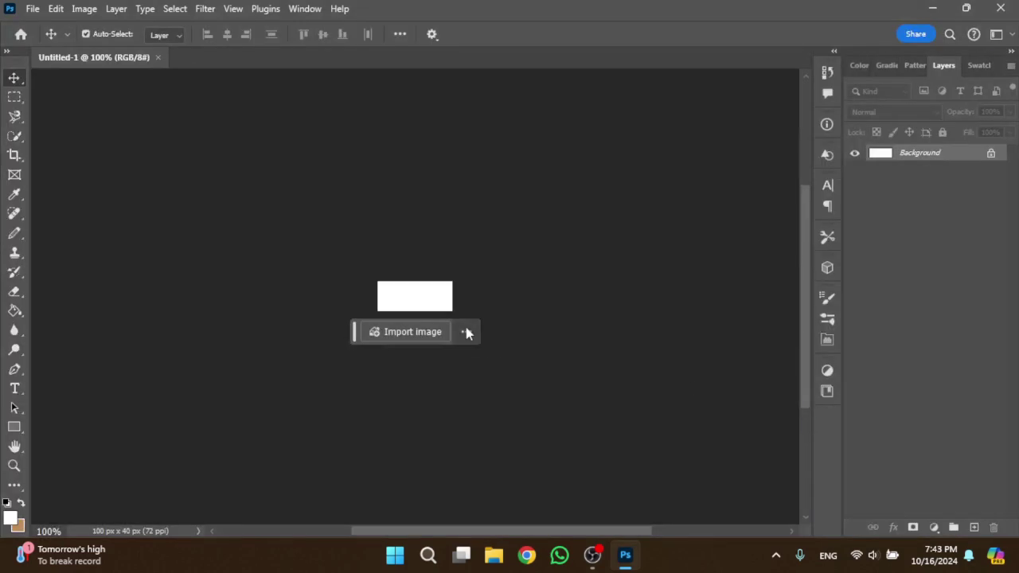
Zoom in and draw a roughly 96×37 px rounded rectangle with 8 px corners across the canvas.
key(ctrl+plus)
key(ctrl+plus)
key(ctrl+plus)
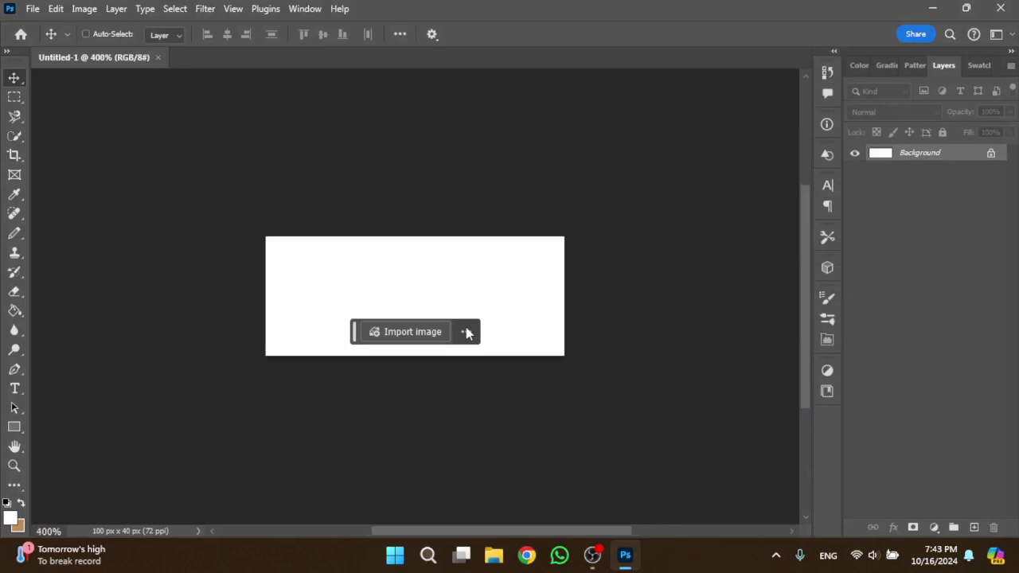
key(ctrl+plus)
key(ctrl+plus)
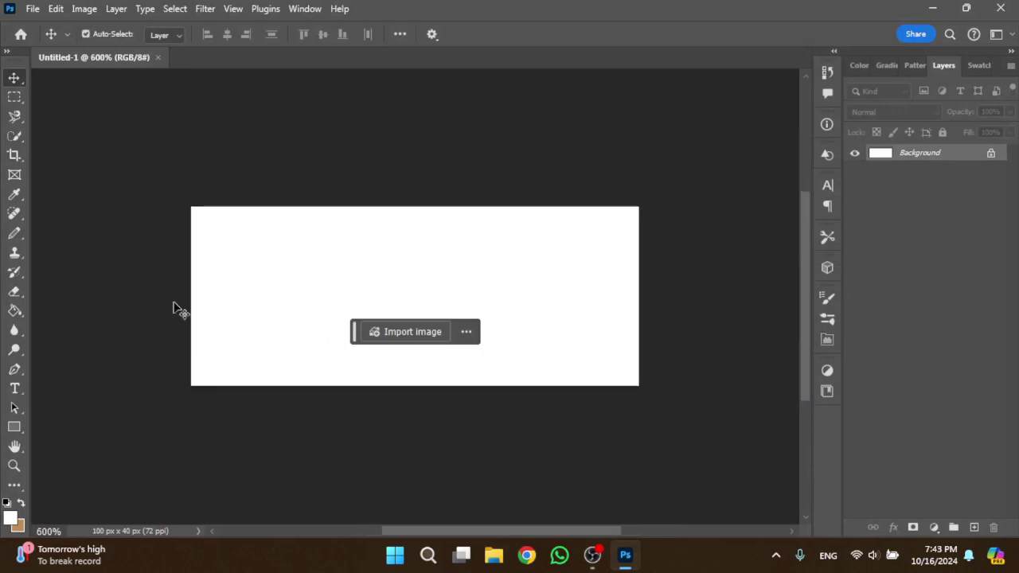
click(12, 435)
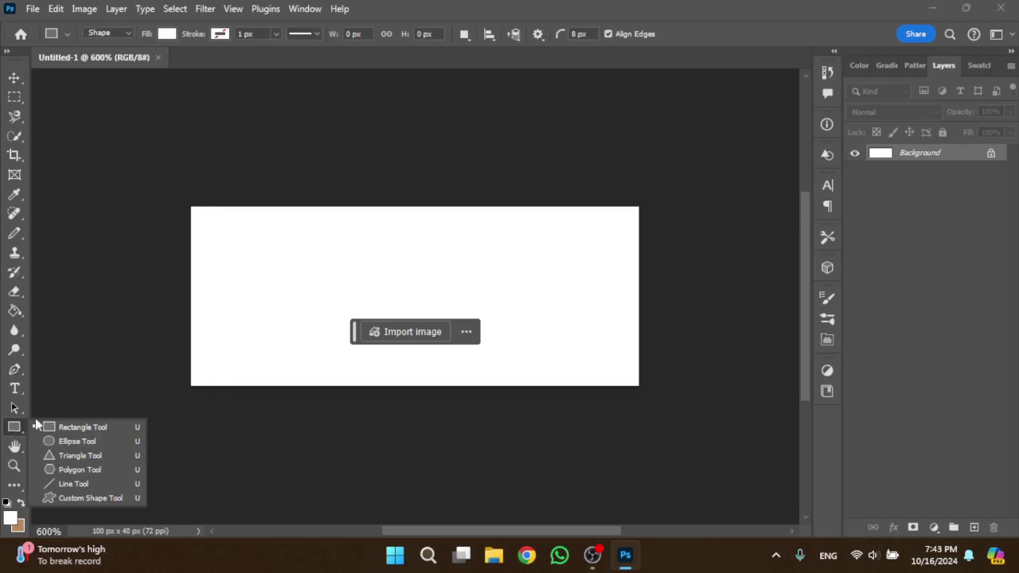
click(68, 426)
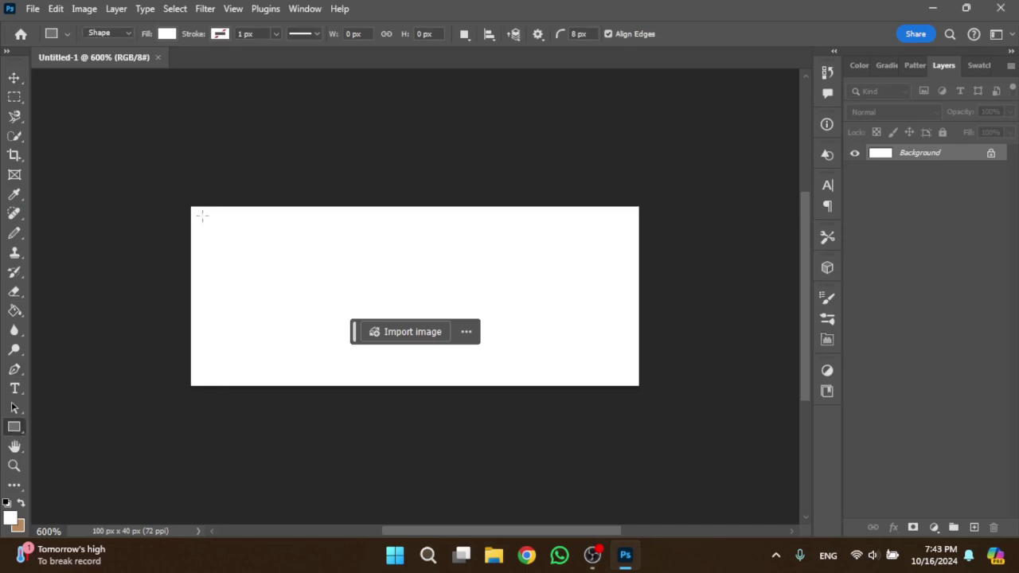
drag(202, 215, 616, 367)
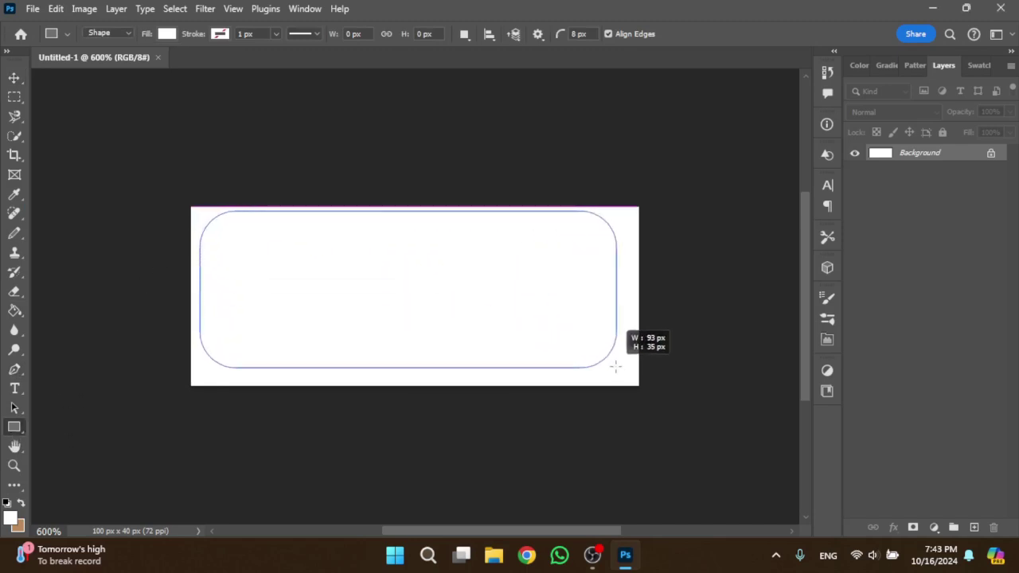
drag(615, 367, 623, 371)
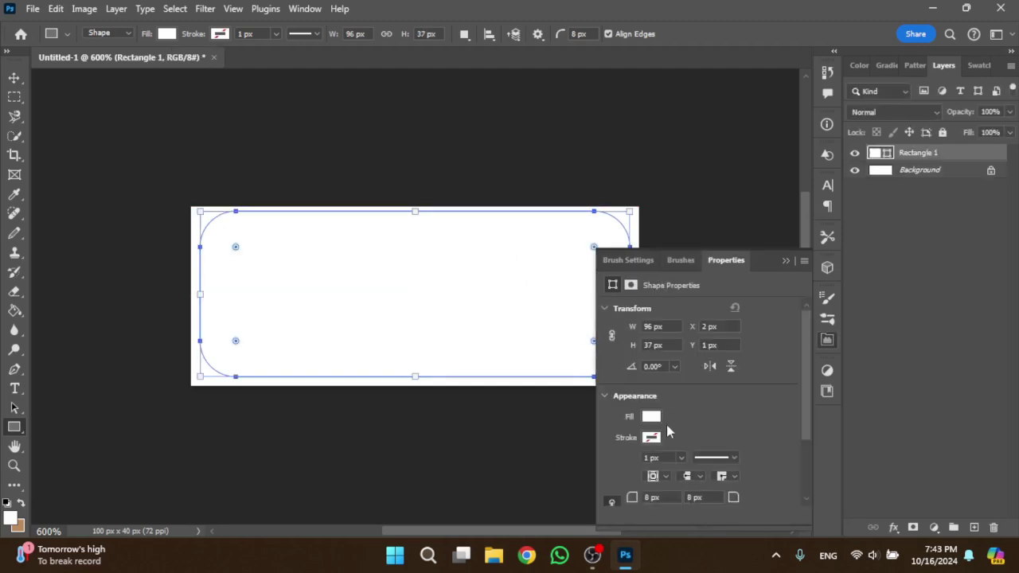
Set the rectangle's fill to red #f80000 in the Color Picker.
click(651, 418)
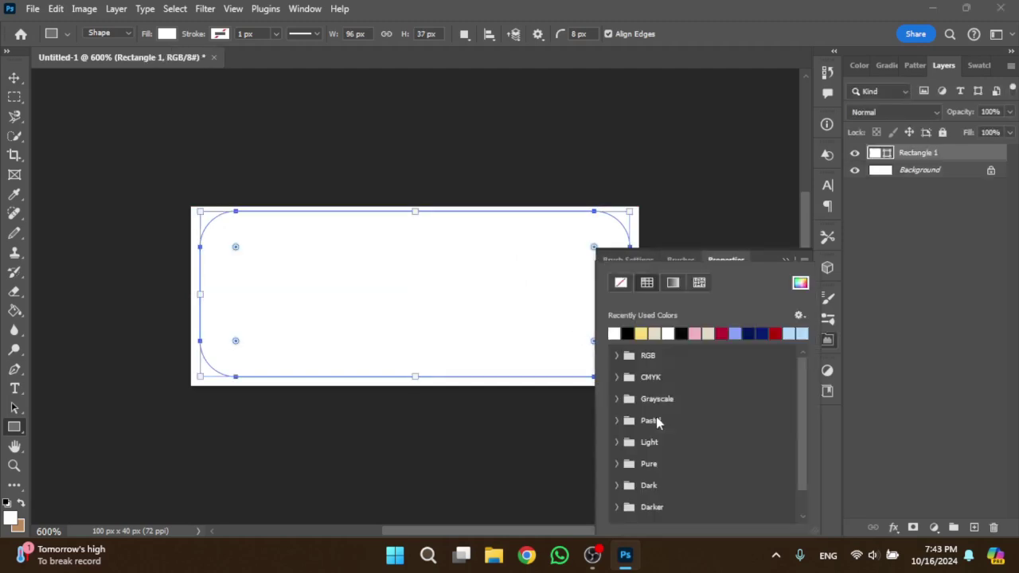
click(800, 283)
drag(778, 273, 829, 247)
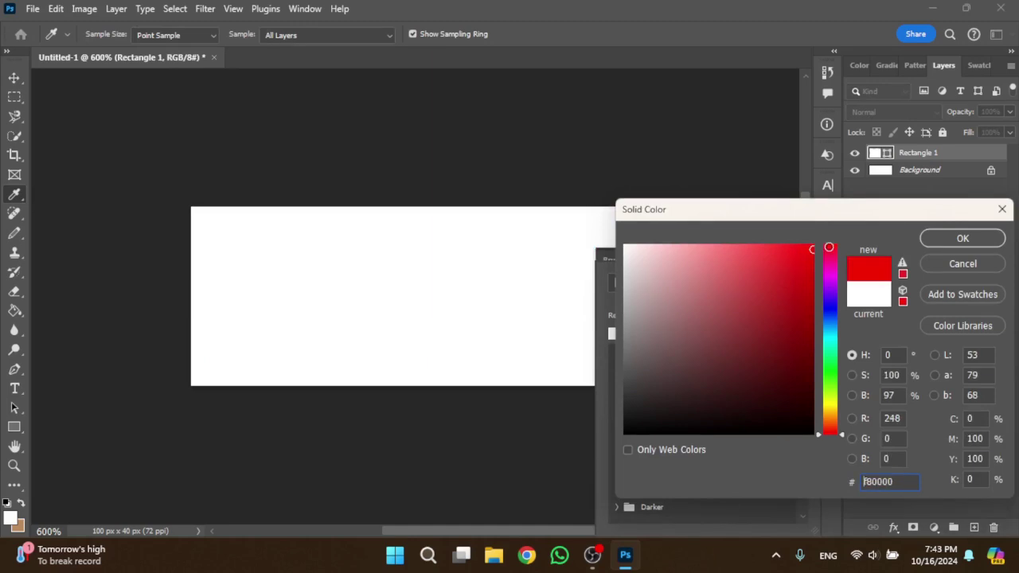
click(959, 239)
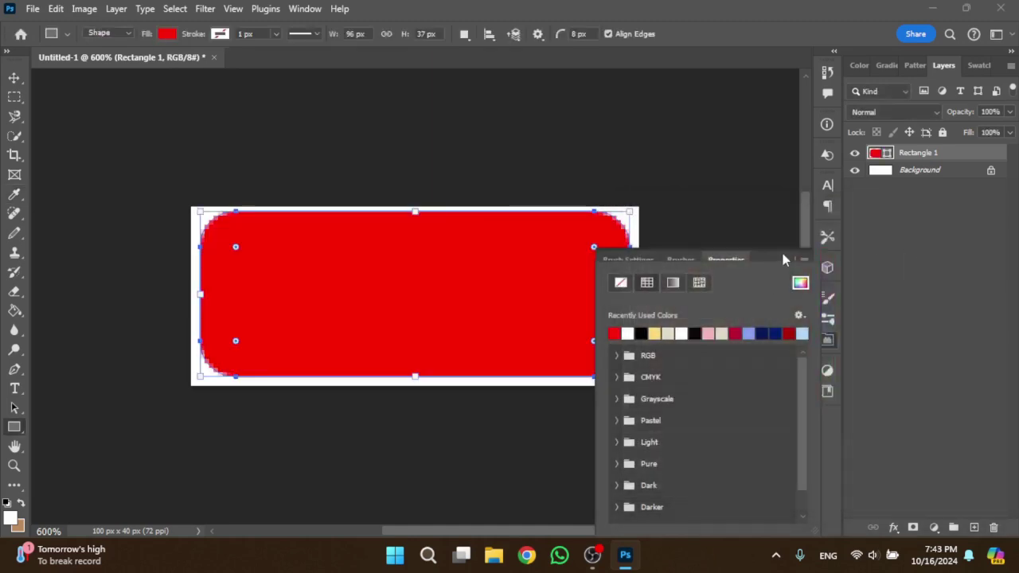
click(773, 260)
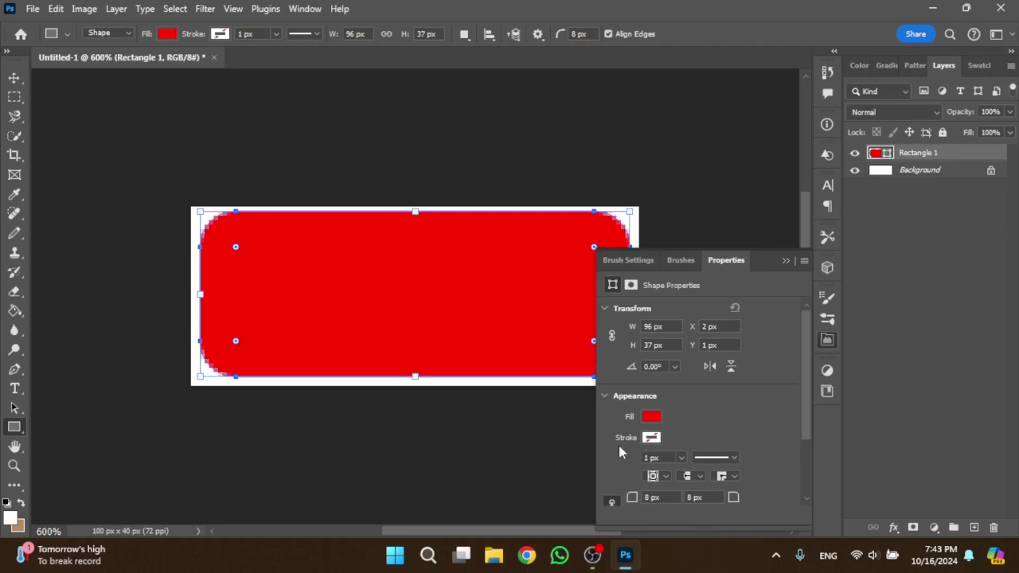
Check the shape's stroke colour options, then close the Properties panel.
click(650, 438)
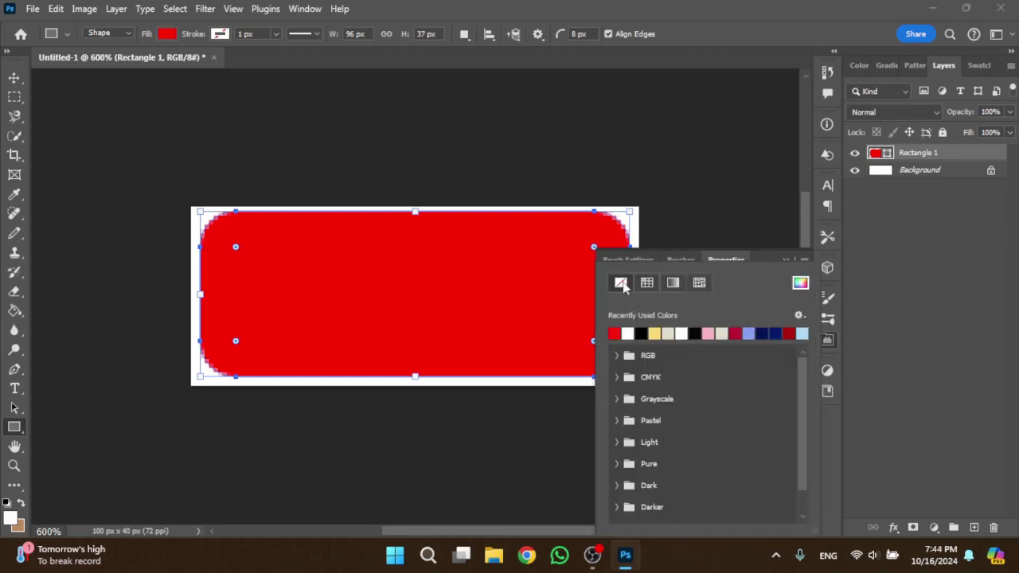
click(772, 260)
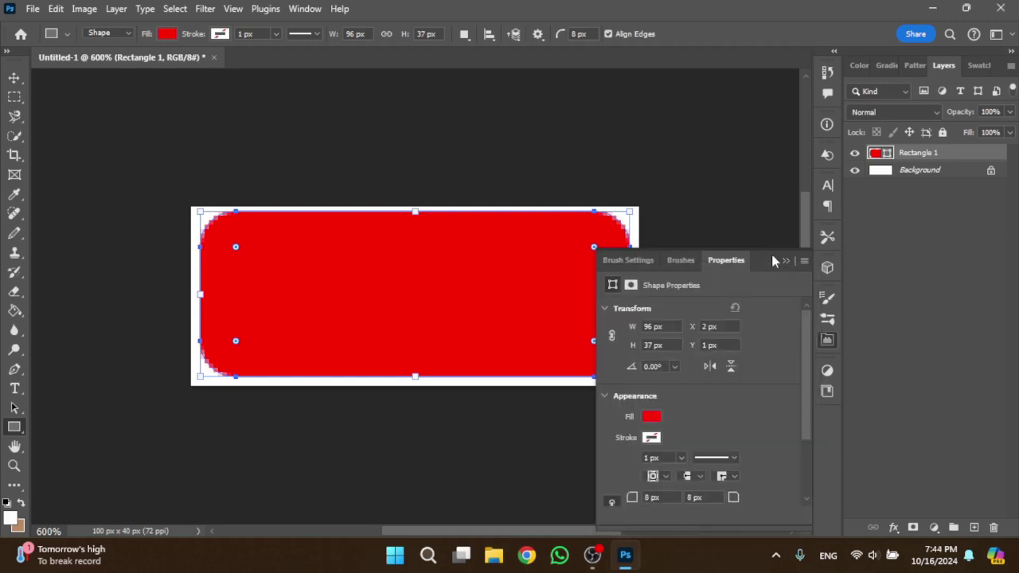
click(785, 262)
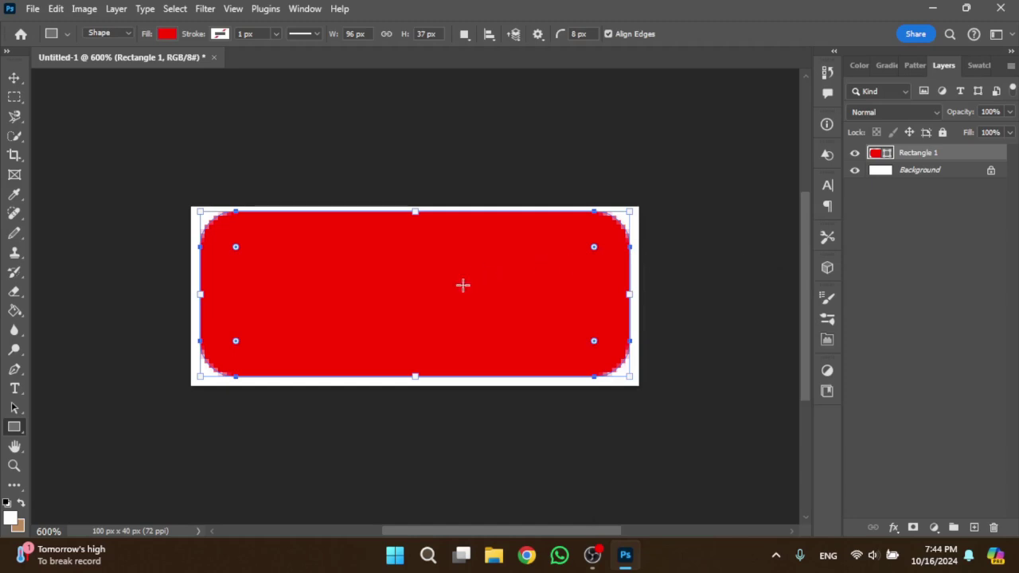
click(14, 77)
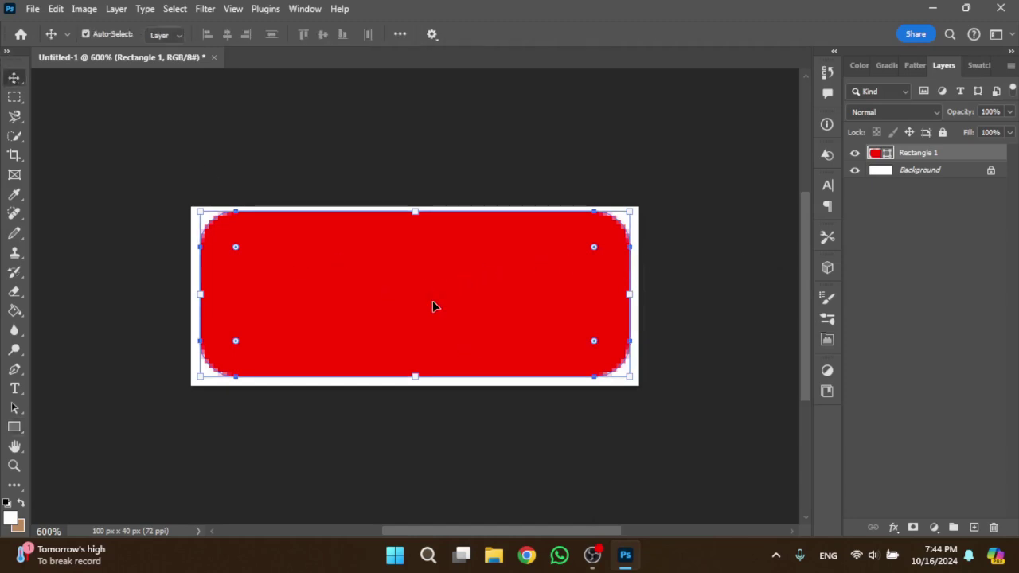
Nudge the button down and delete the white Background layer.
drag(432, 308, 432, 314)
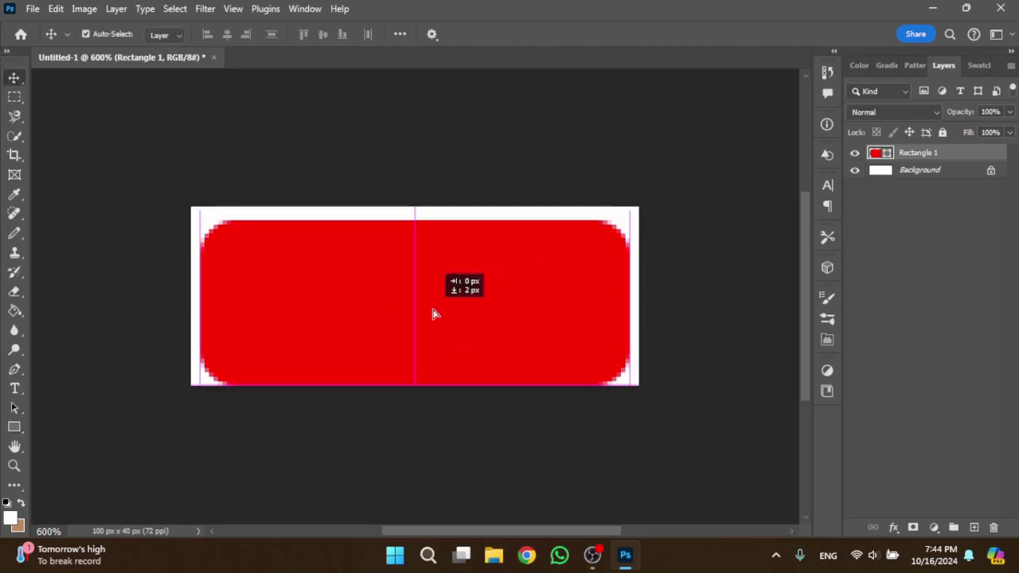
click(698, 309)
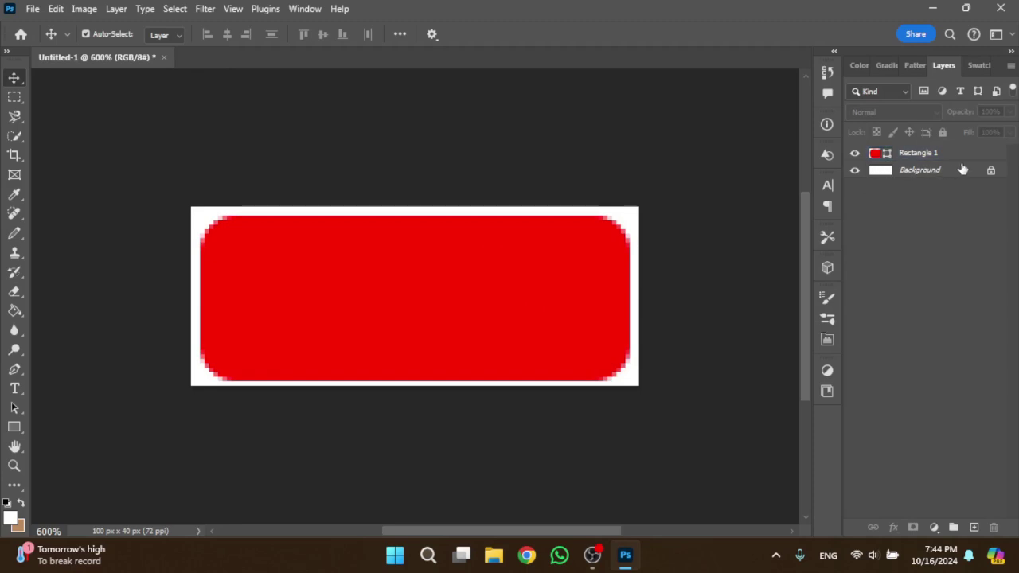
click(991, 173)
drag(955, 174, 993, 527)
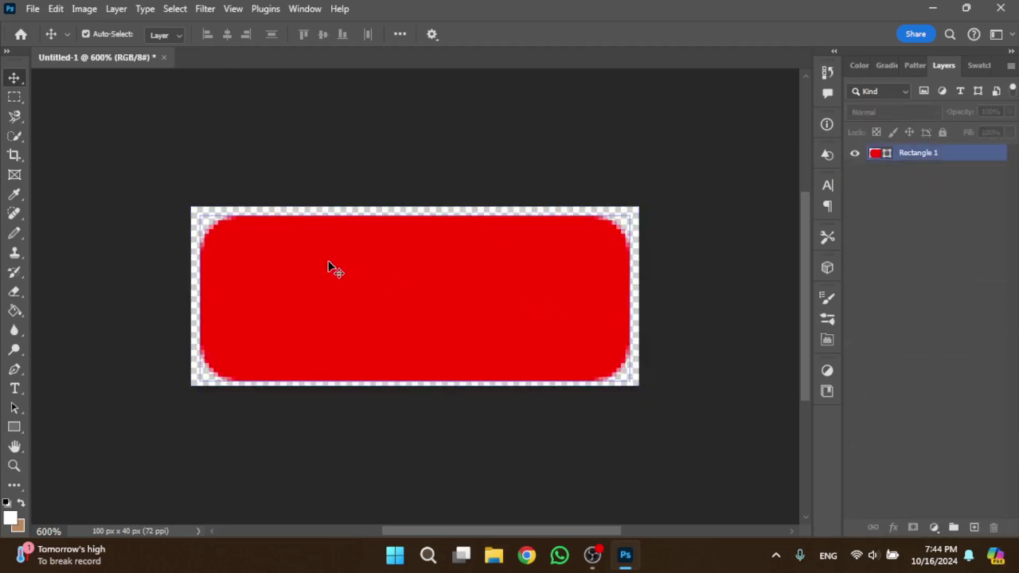
Centre the red button horizontally and select the Rectangle 1 layer.
drag(342, 276, 347, 275)
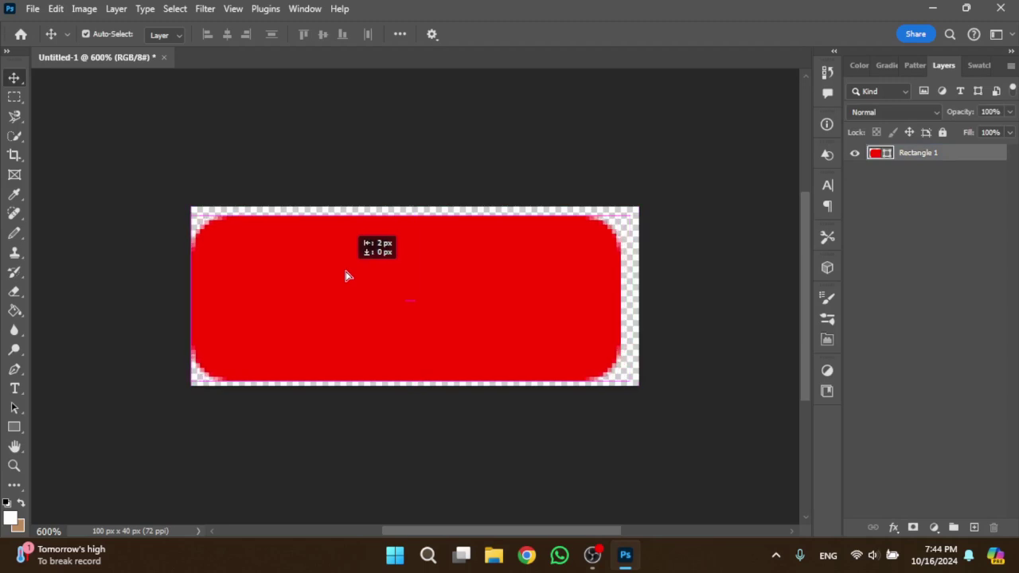
click(712, 285)
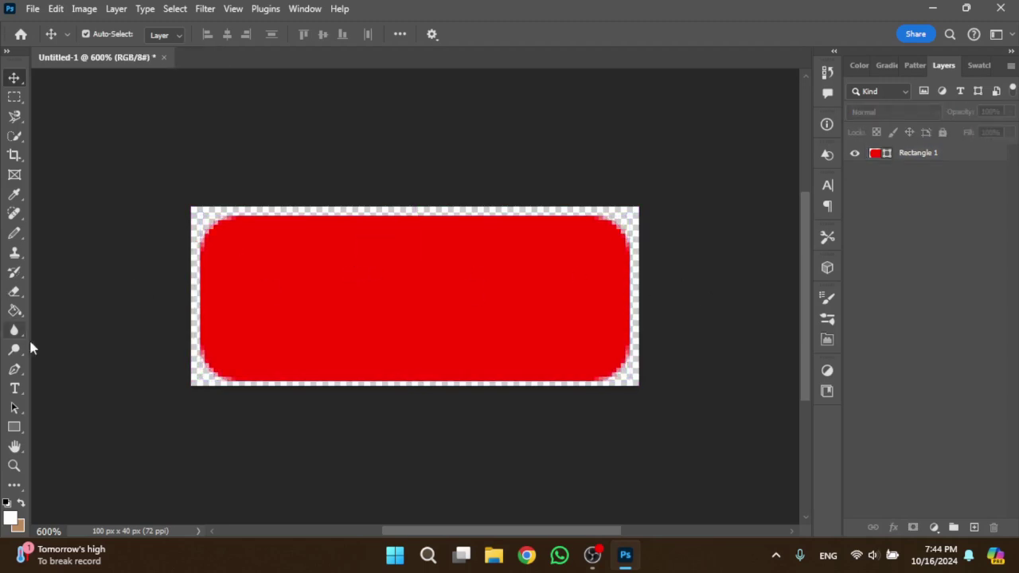
click(924, 158)
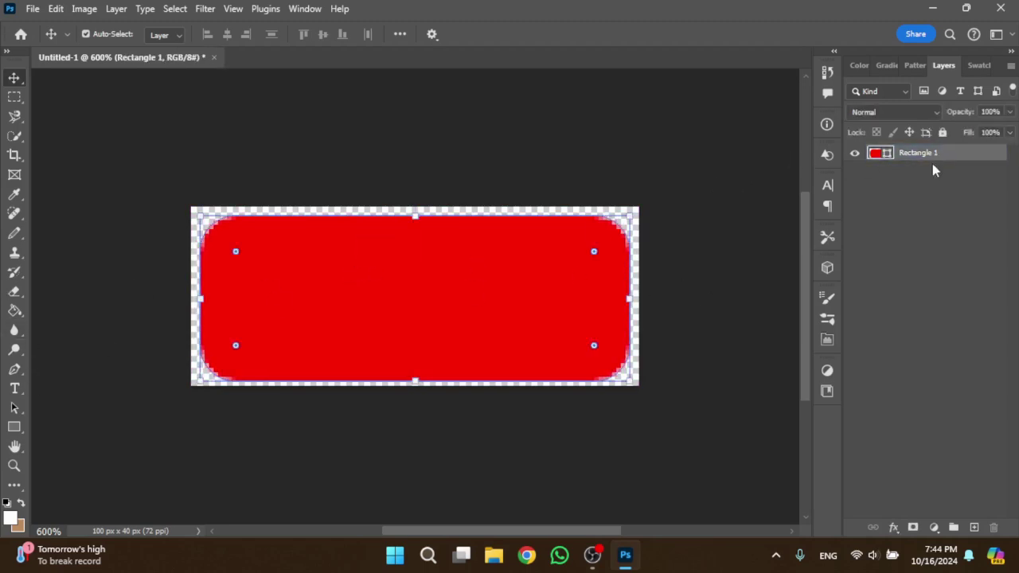
Give Rectangle 1 an inner Bevel & Emboss with 178% depth, 5 px size and 5 px soften.
right_click(924, 163)
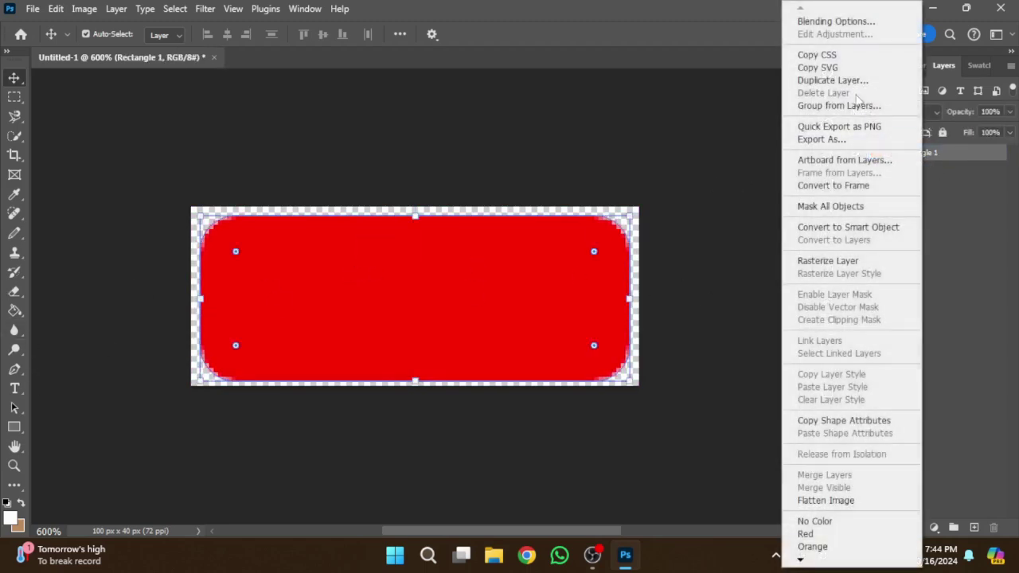
click(844, 22)
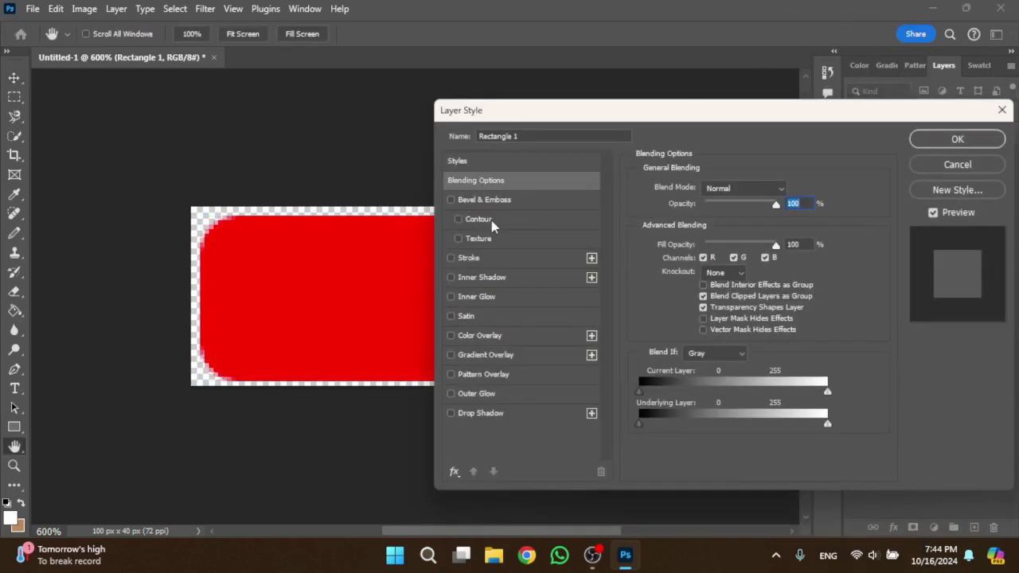
click(452, 200)
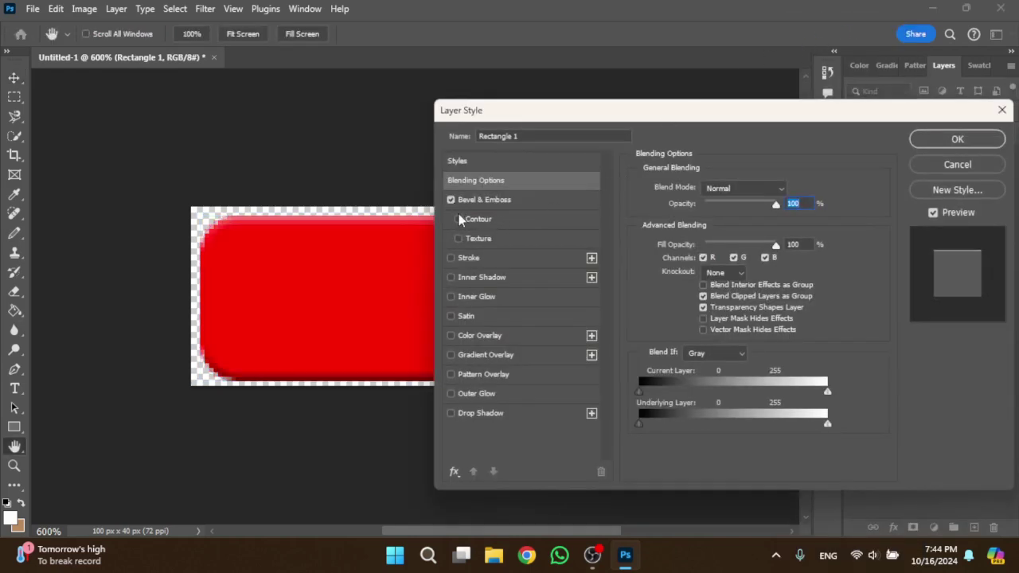
drag(546, 116, 791, 103)
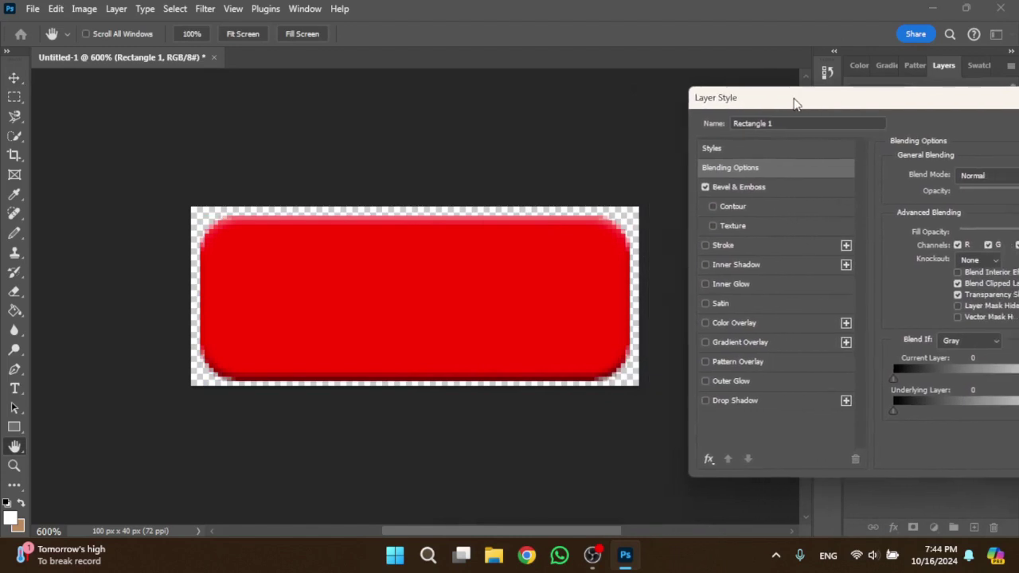
click(795, 194)
drag(934, 104, 859, 95)
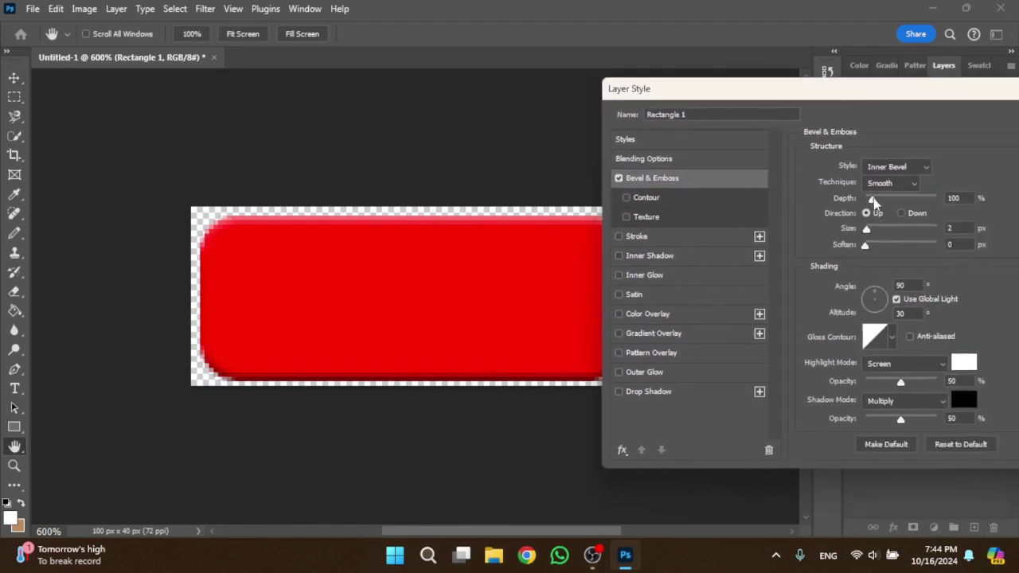
mouse_move(874, 199)
mouse_down()
mouse_move(891, 200)
mouse_move(876, 199)
mouse_move(881, 248)
mouse_move(869, 230)
mouse_up()
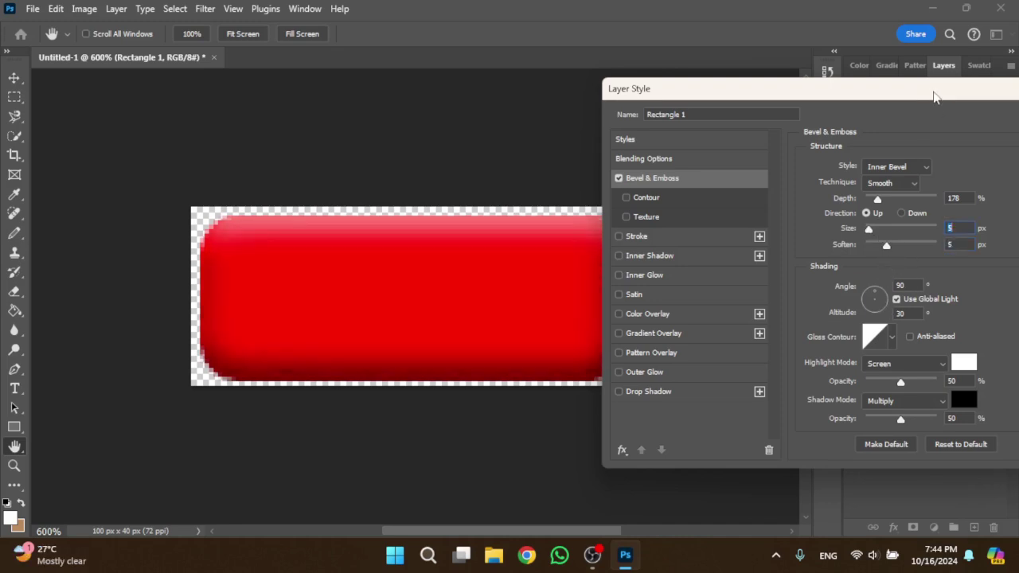
drag(936, 101, 849, 120)
drag(955, 107, 856, 107)
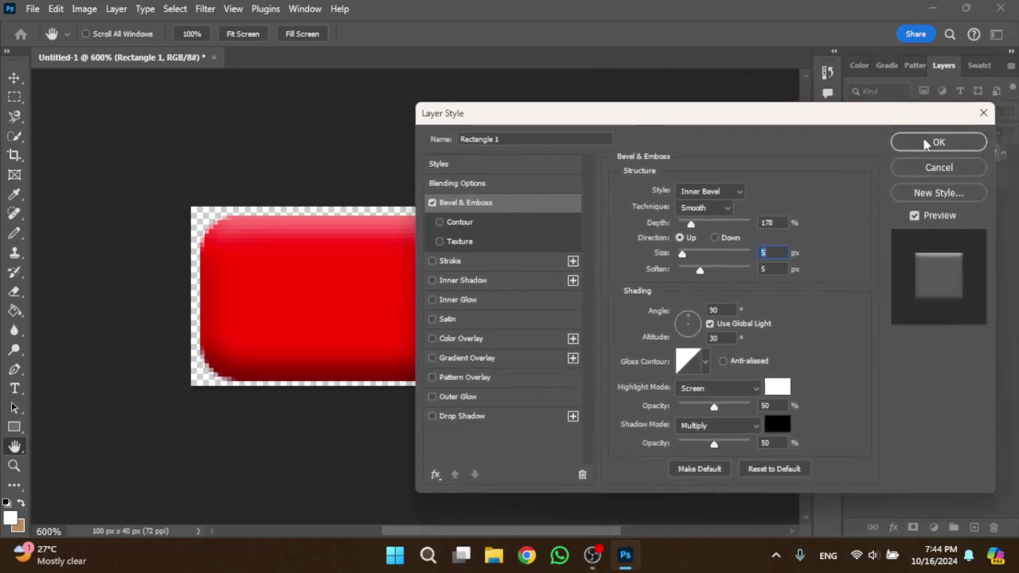
click(926, 146)
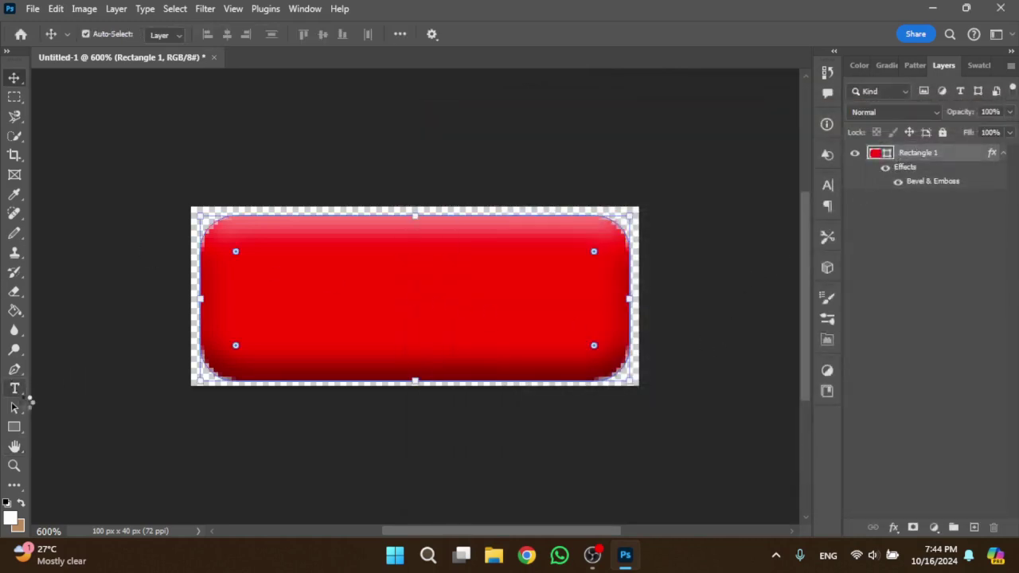
Place a new text layer and move it onto the red button.
click(14, 386)
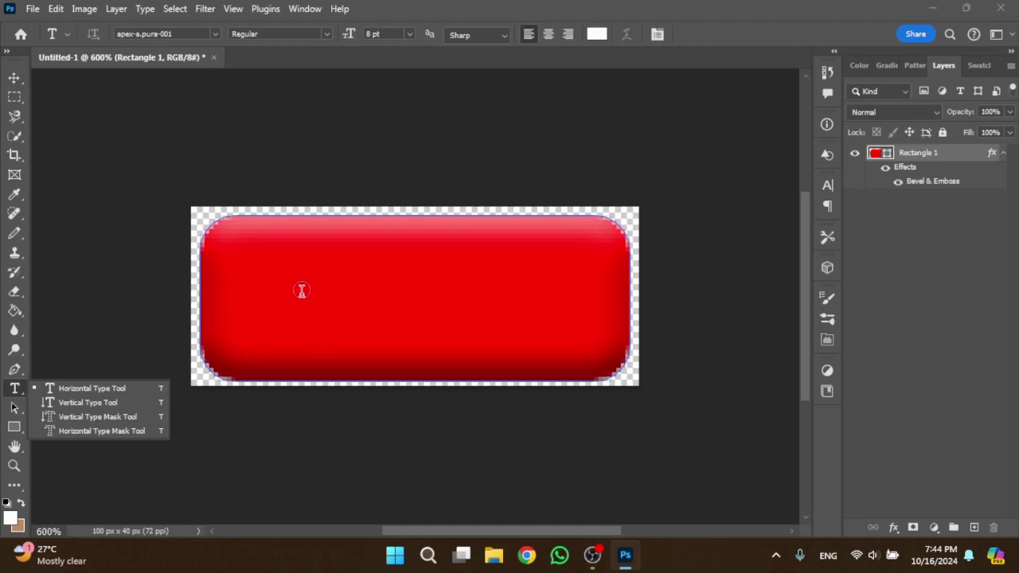
click(213, 207)
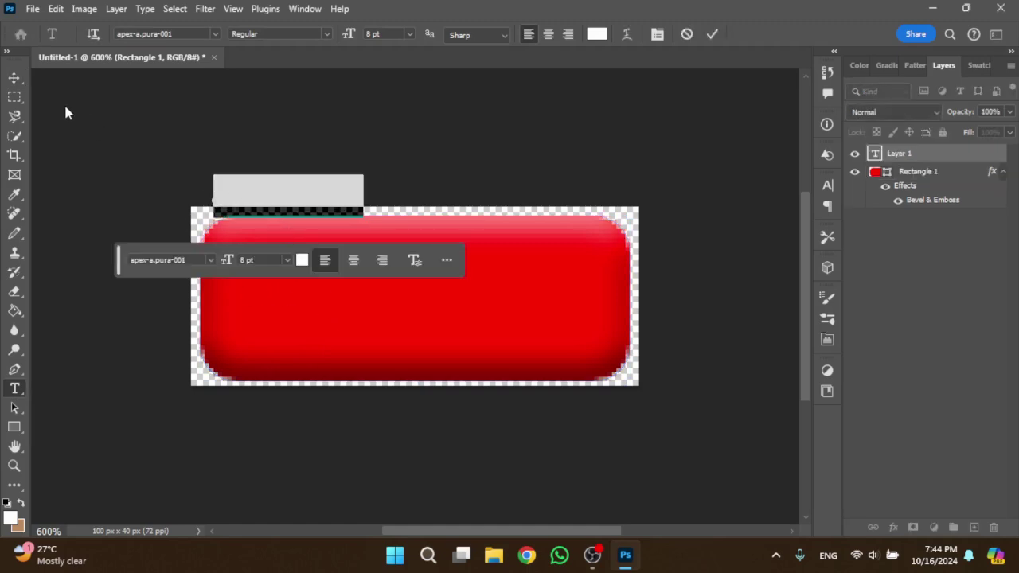
click(14, 78)
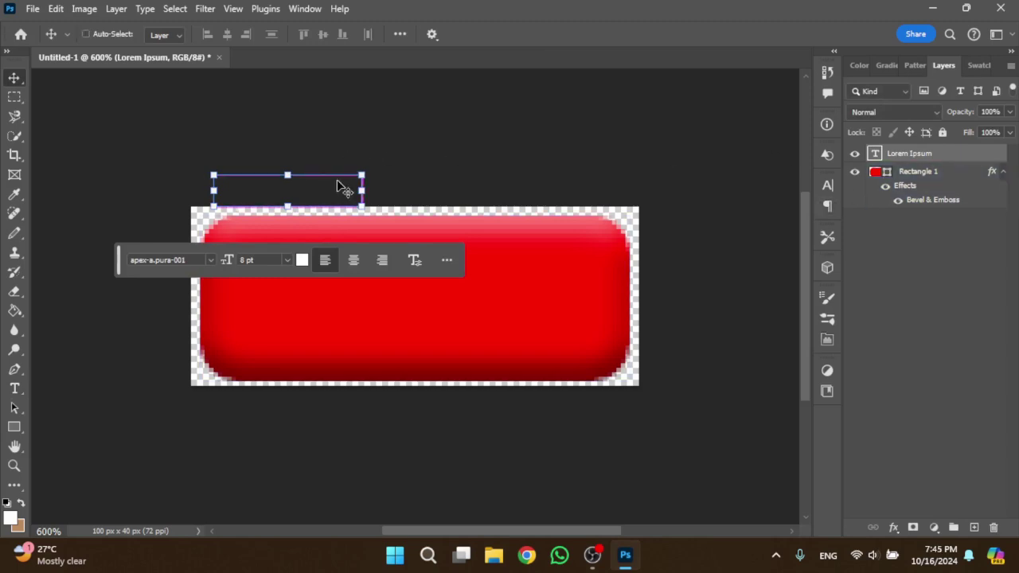
drag(341, 187, 346, 293)
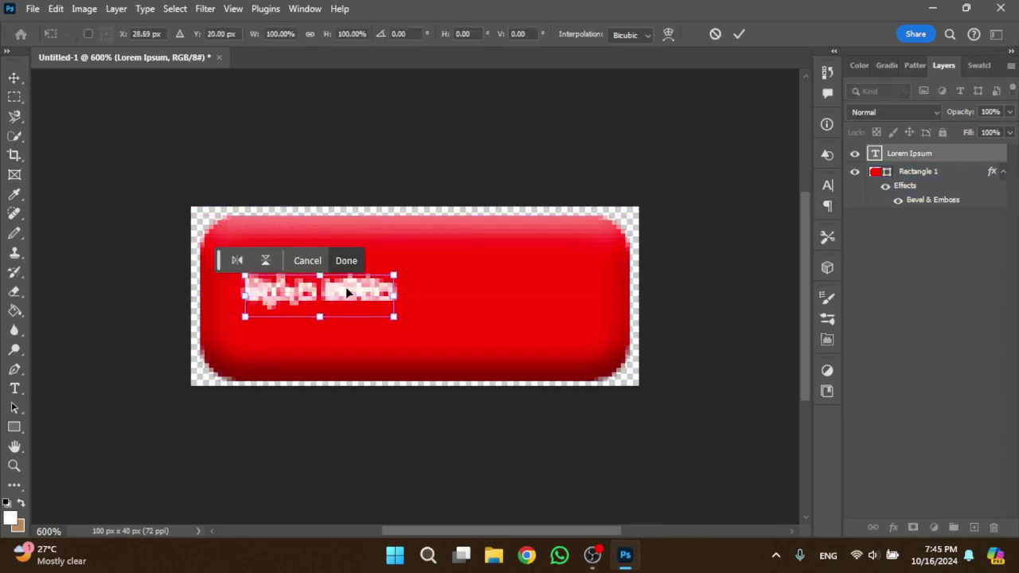
key(Return)
Set the text font to Eras Bold ITC and type HOME.
double_click(345, 293)
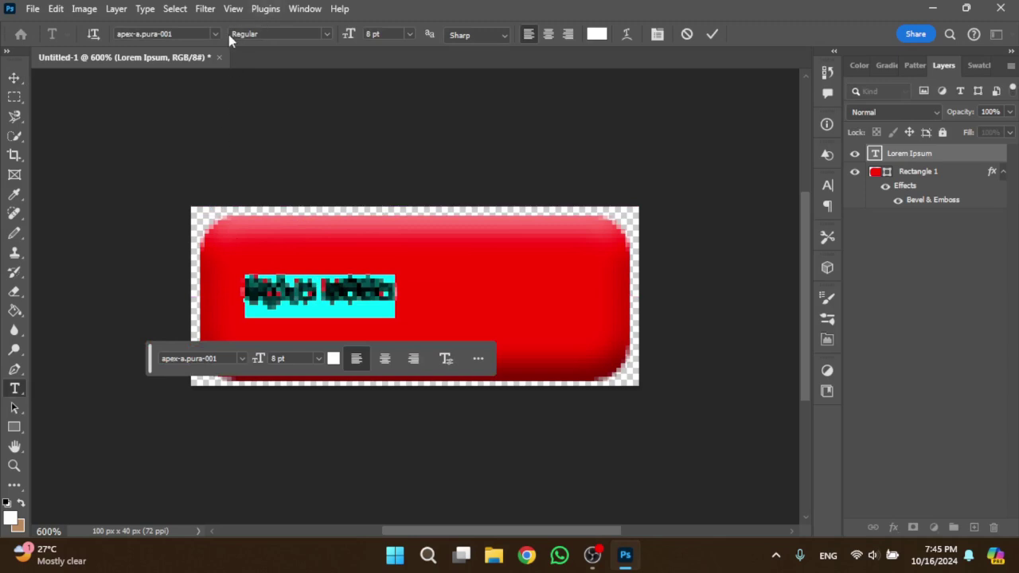
click(216, 37)
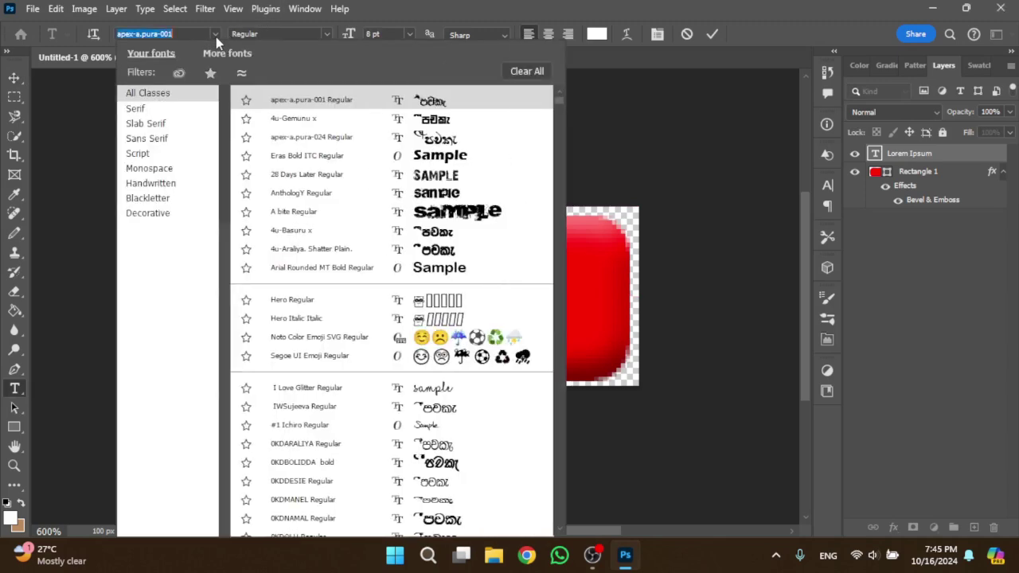
click(439, 149)
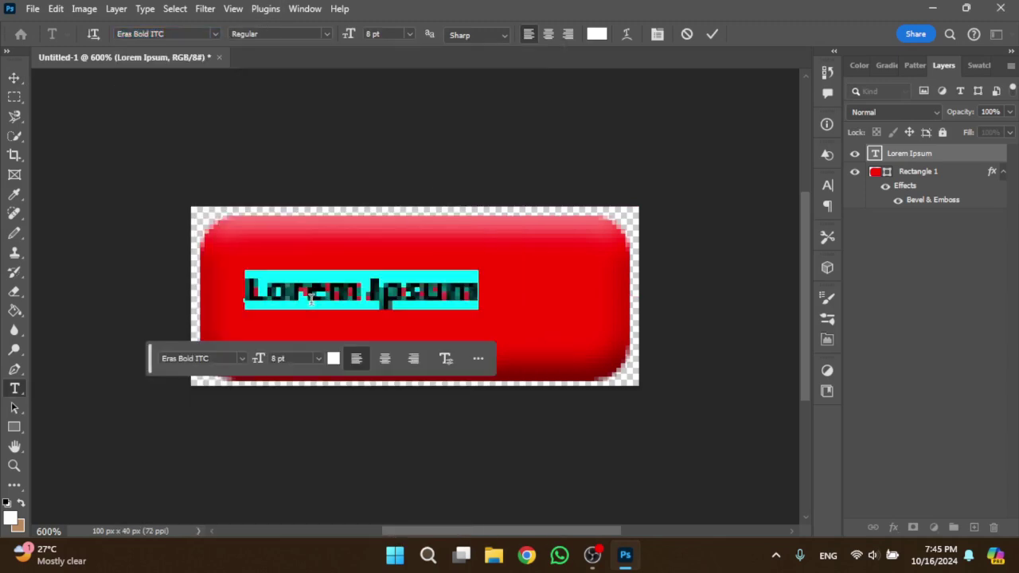
text(HO)
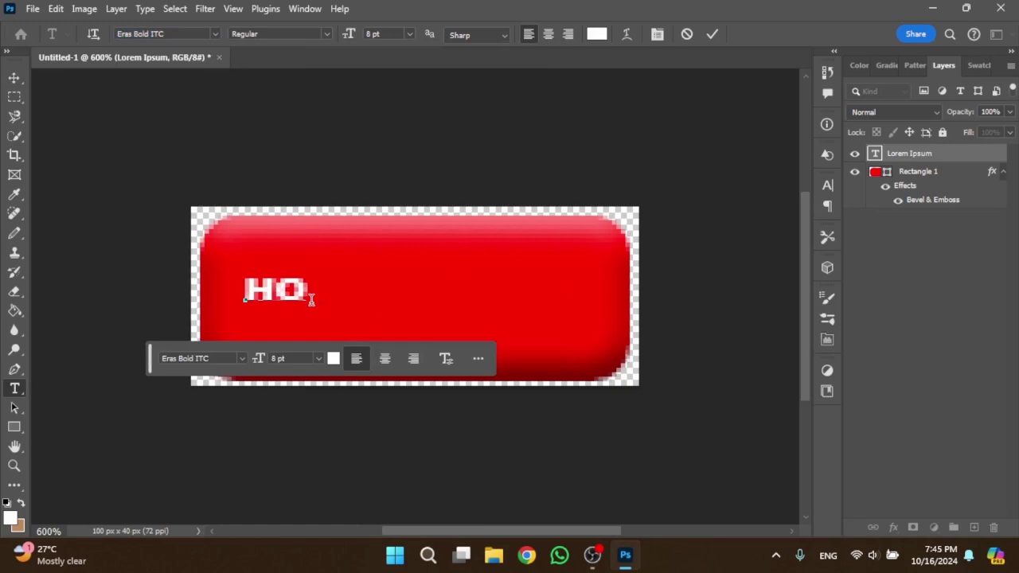
text(ME)
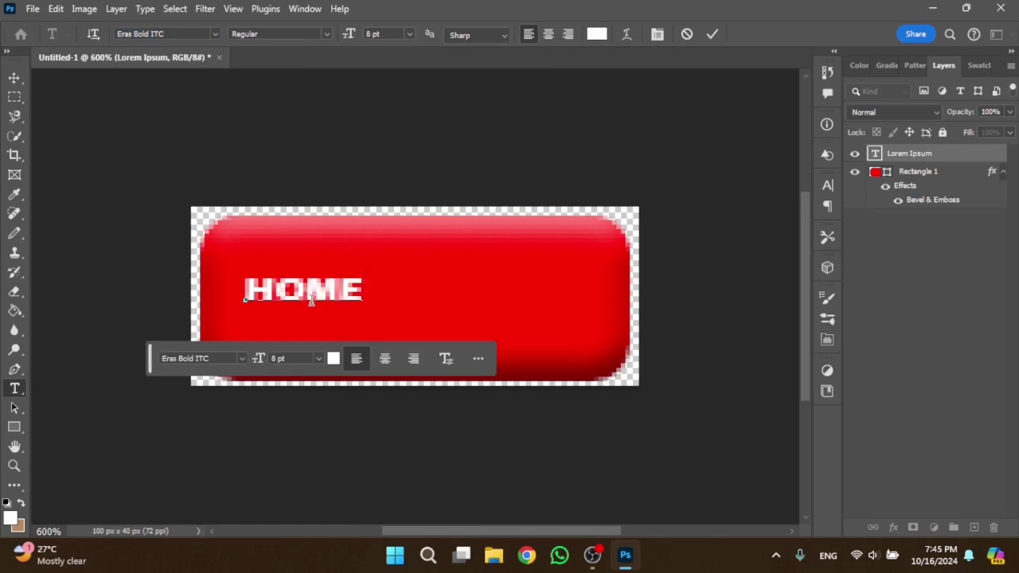
click(14, 78)
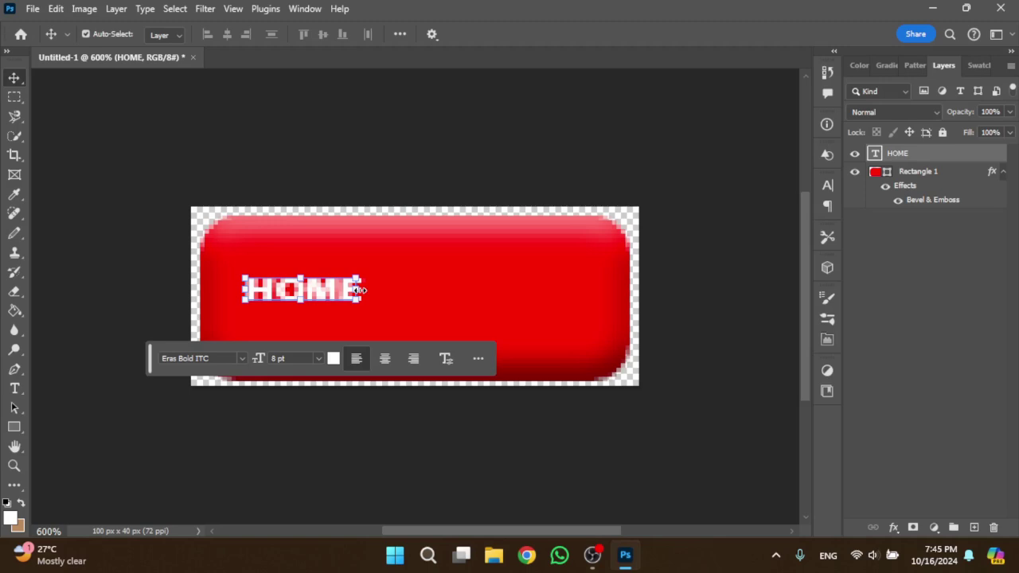
Scale the HOME text to about 323%, centre it on the button, and select its layer.
mouse_move(361, 289)
mouse_down()
mouse_move(402, 288)
mouse_move(336, 294)
mouse_move(611, 318)
mouse_up()
drag(498, 295, 494, 319)
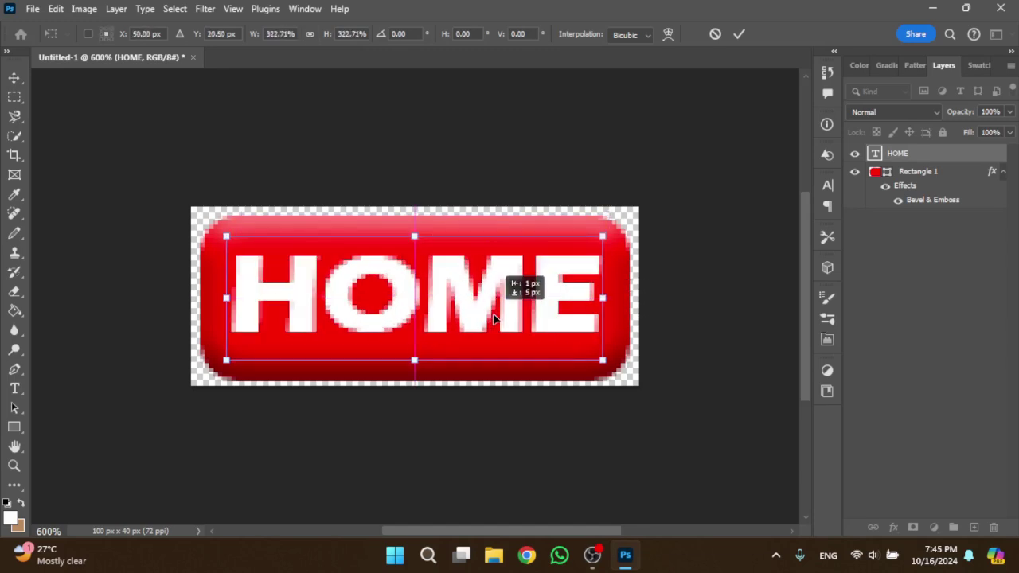
key(Return)
click(737, 316)
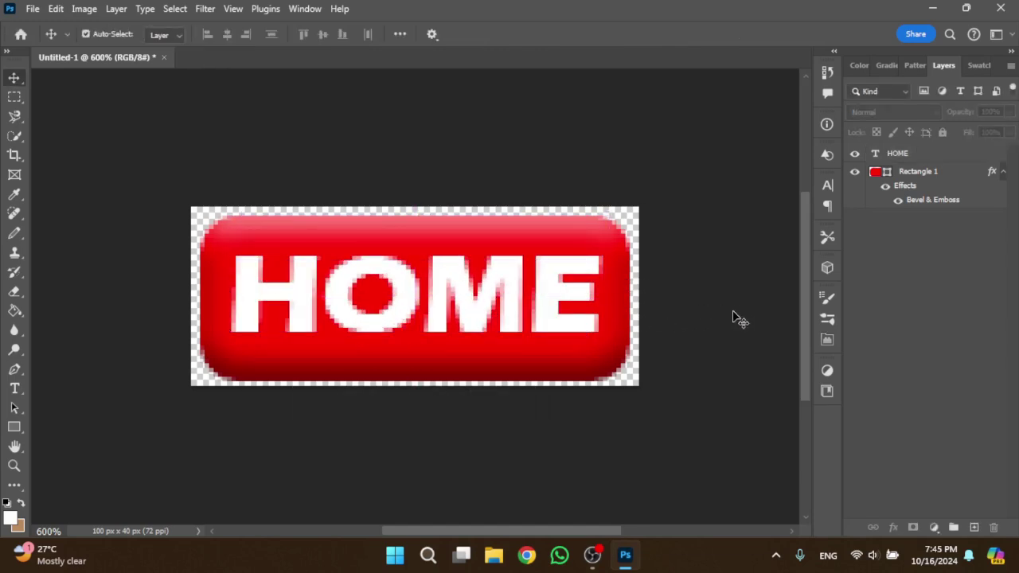
click(921, 159)
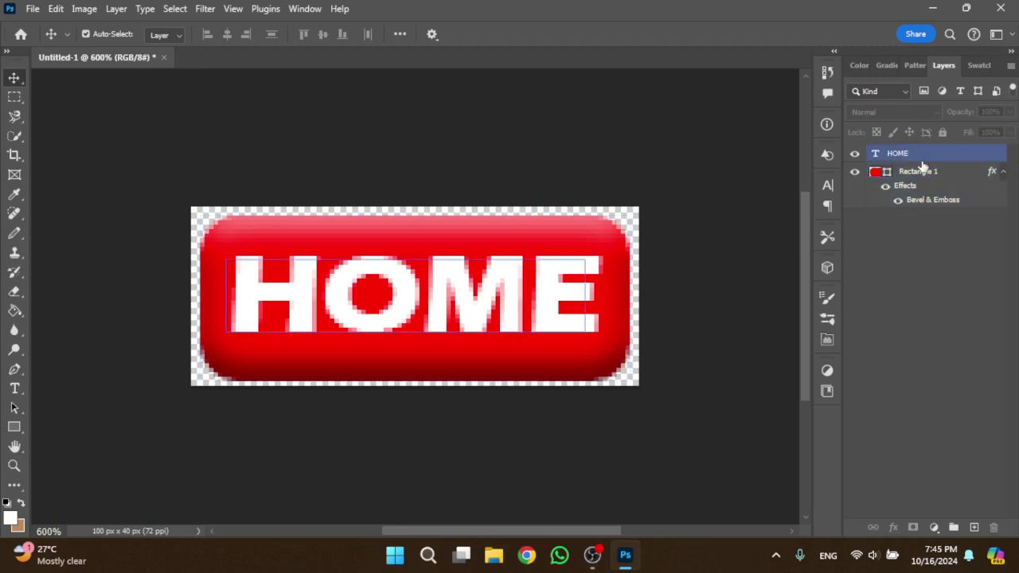
click(920, 154)
click(927, 156)
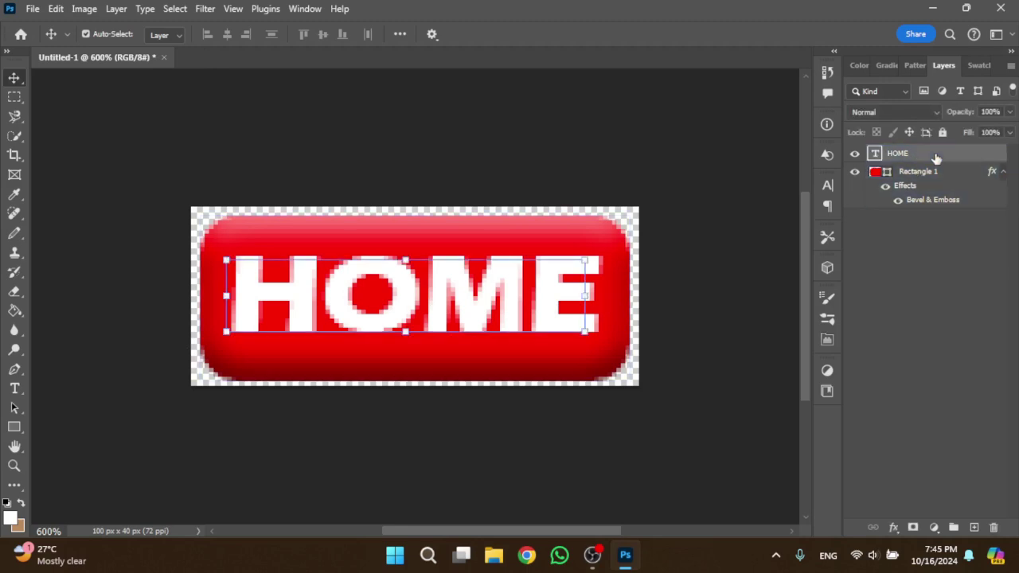
Add a drop shadow (63% opacity, 90°, 2 px distance) to the HOME layer, discarding a trial bevel.
right_click(927, 155)
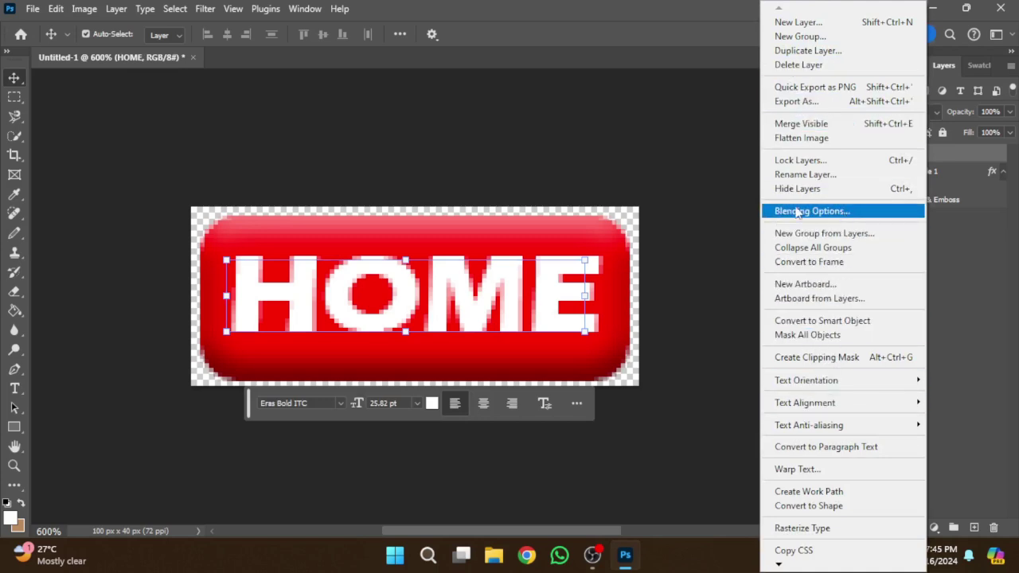
click(844, 211)
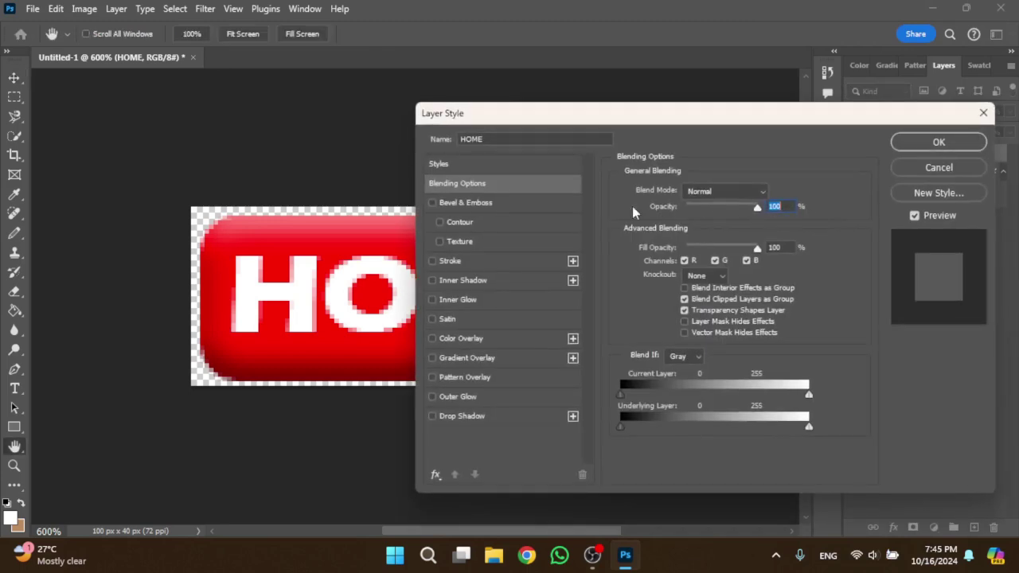
click(464, 204)
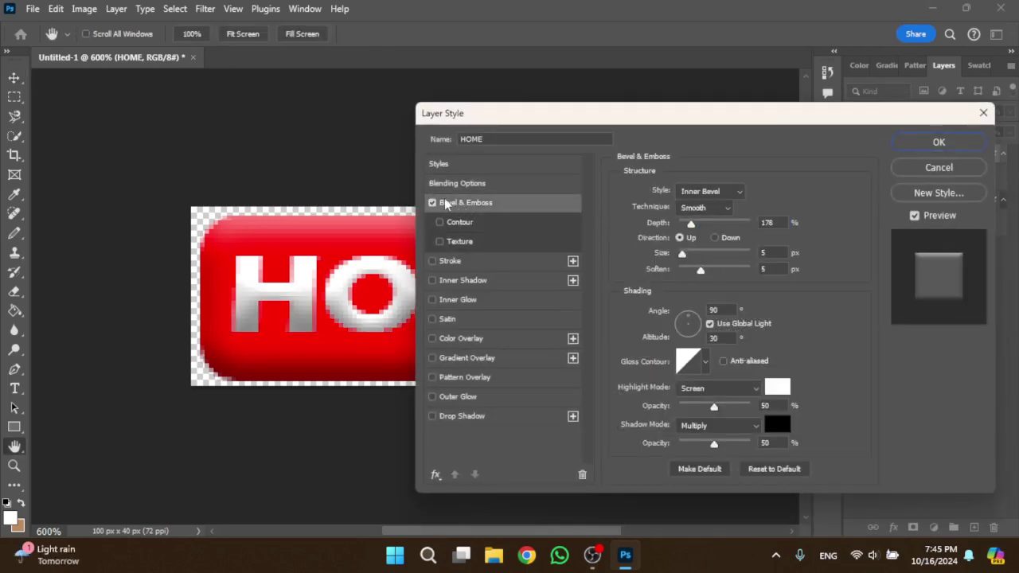
click(432, 203)
click(434, 398)
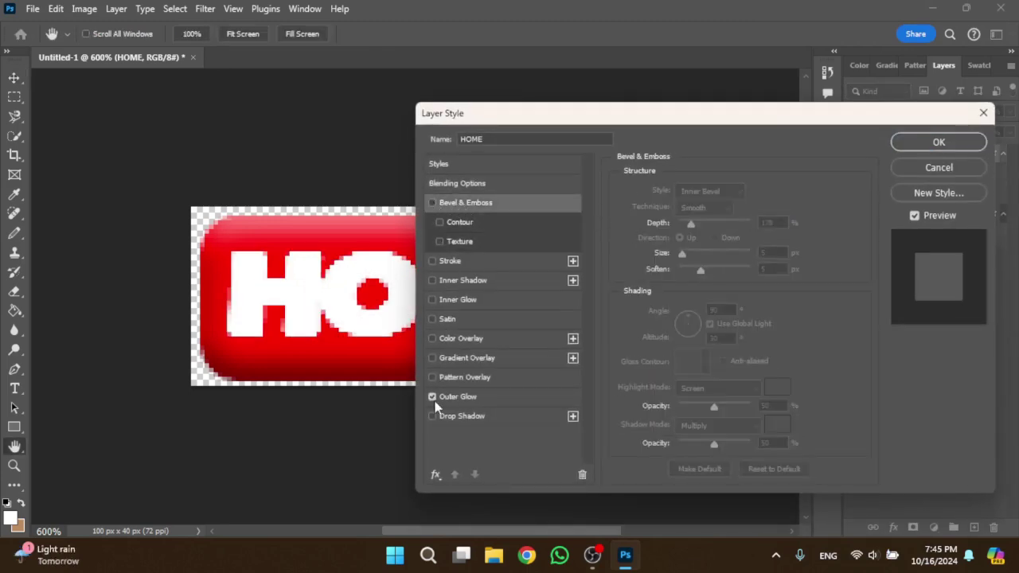
click(446, 420)
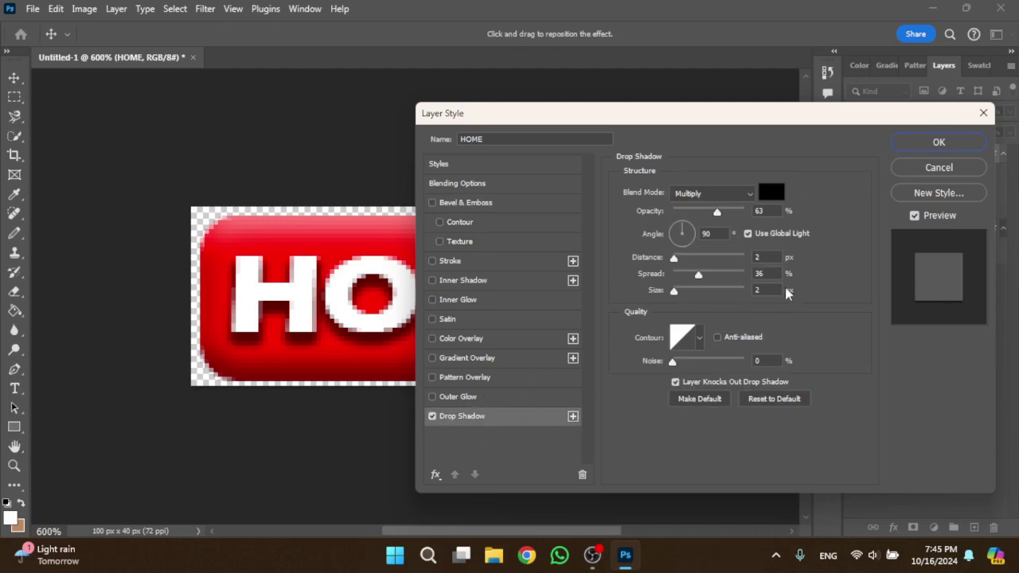
click(939, 142)
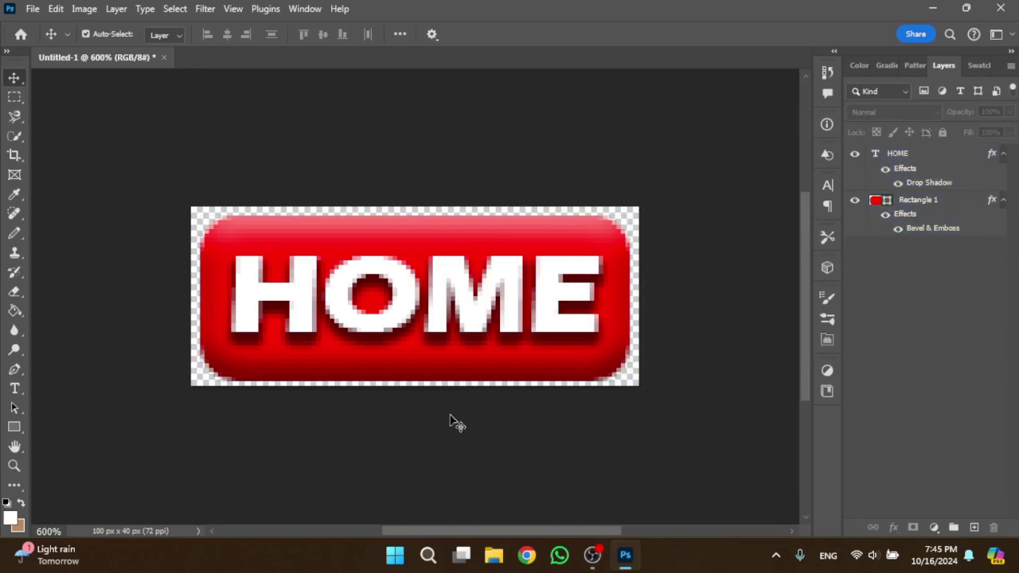
click(35, 7)
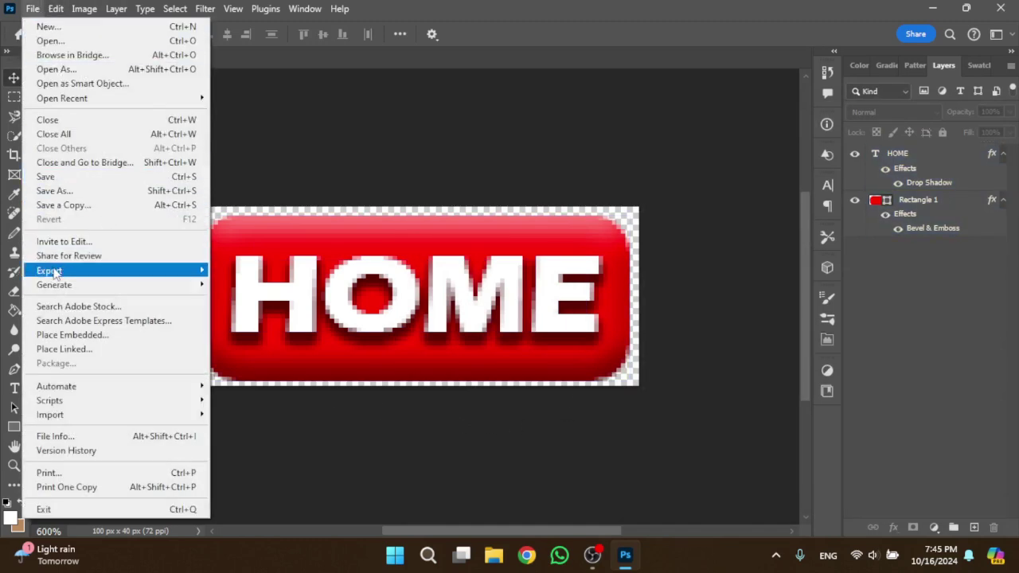
mouse_move(50, 270)
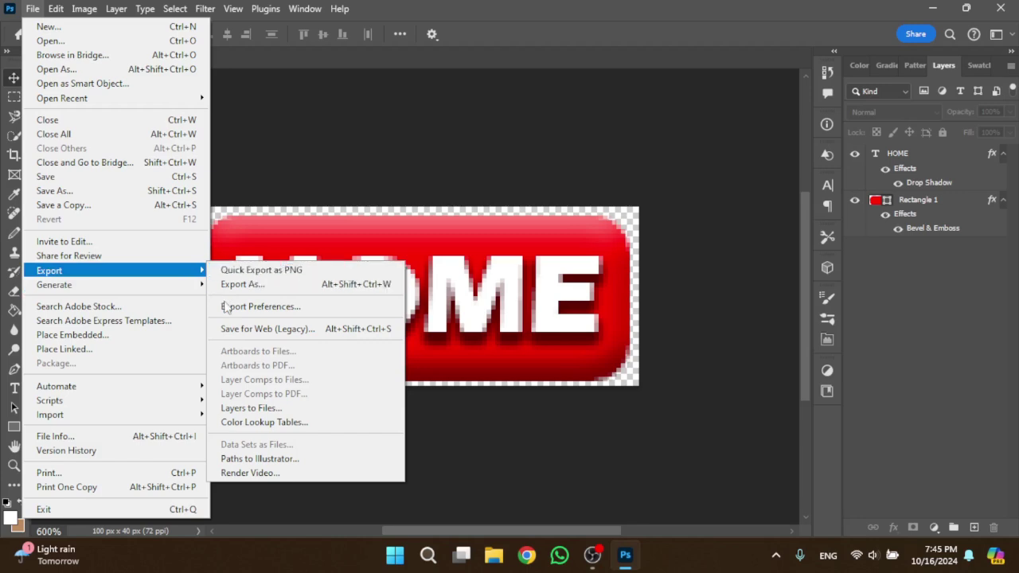
click(317, 333)
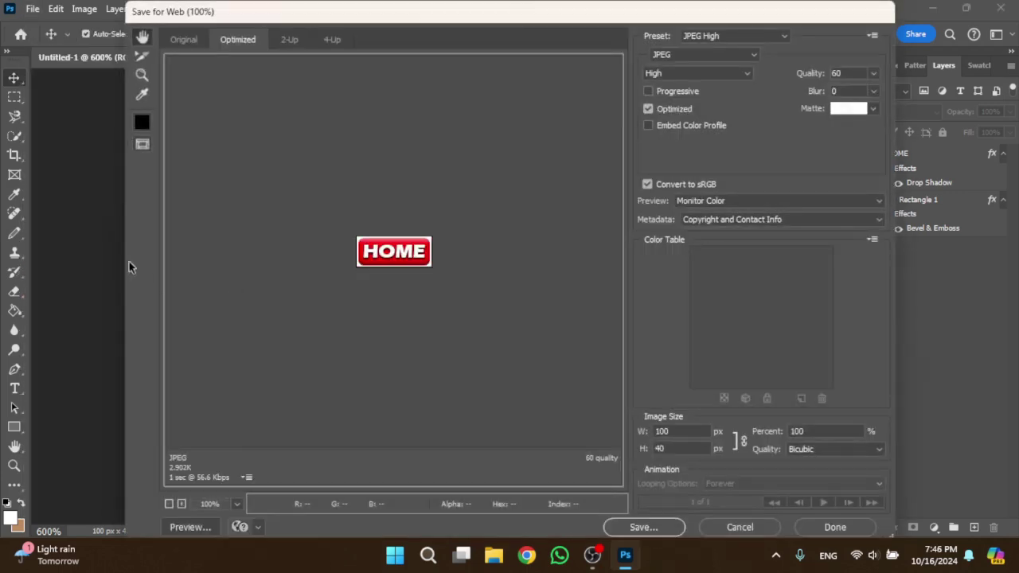
click(774, 36)
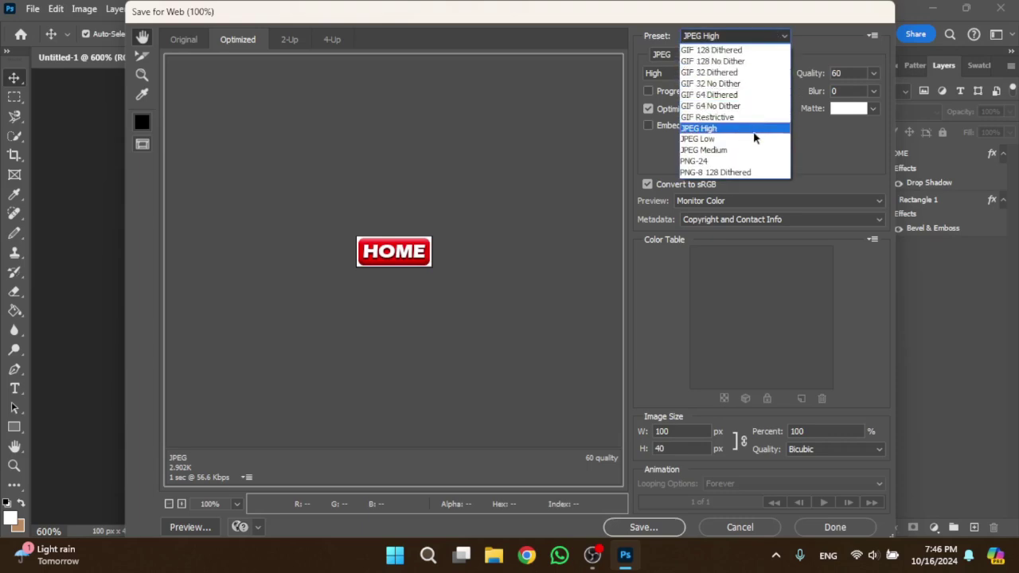
click(699, 174)
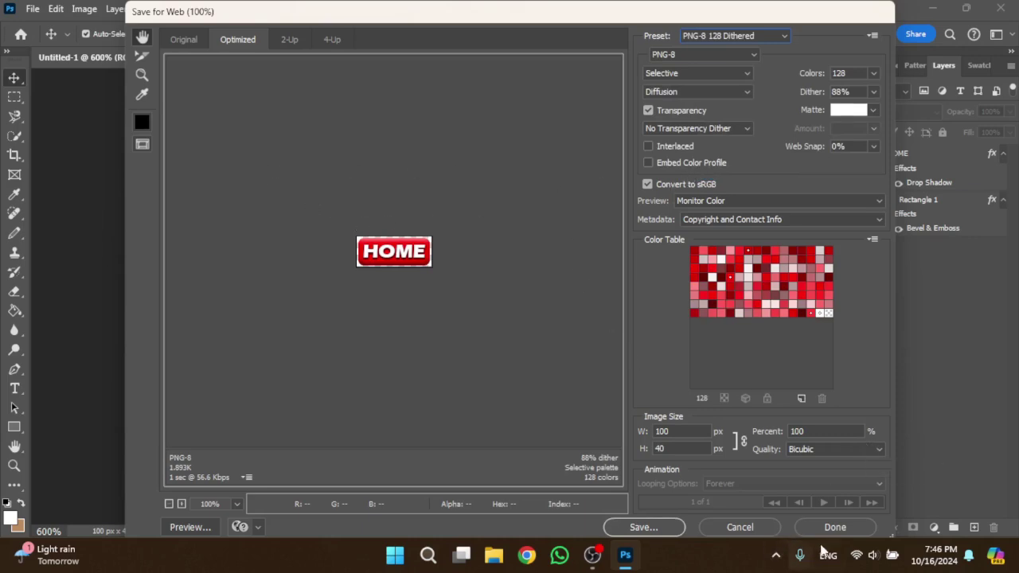
click(762, 35)
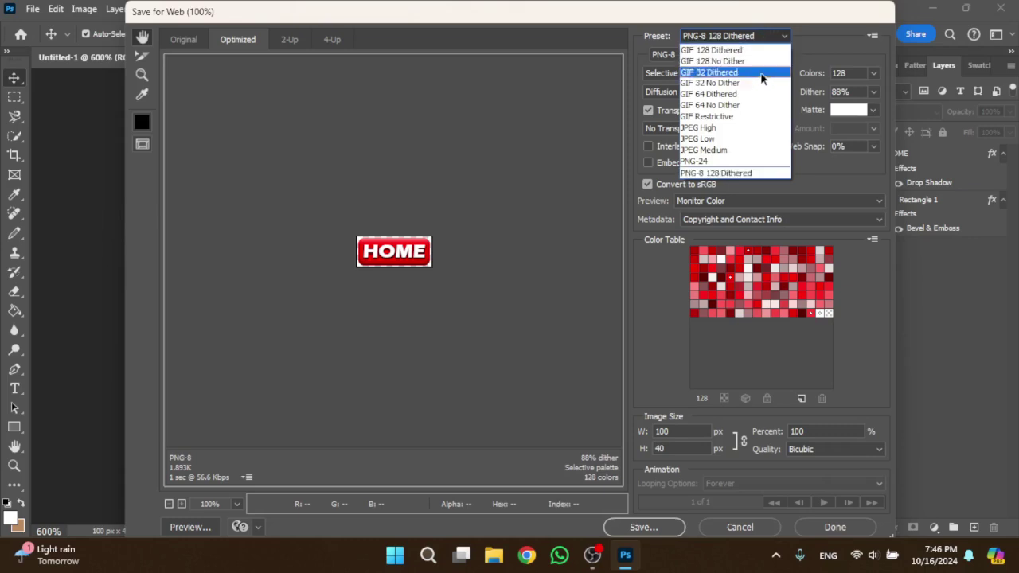
click(752, 109)
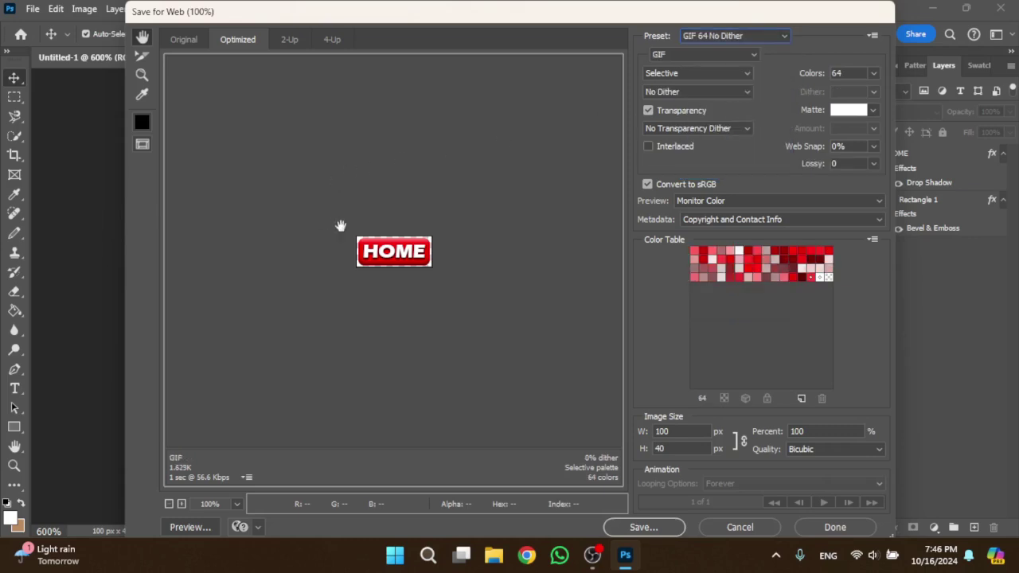
click(777, 37)
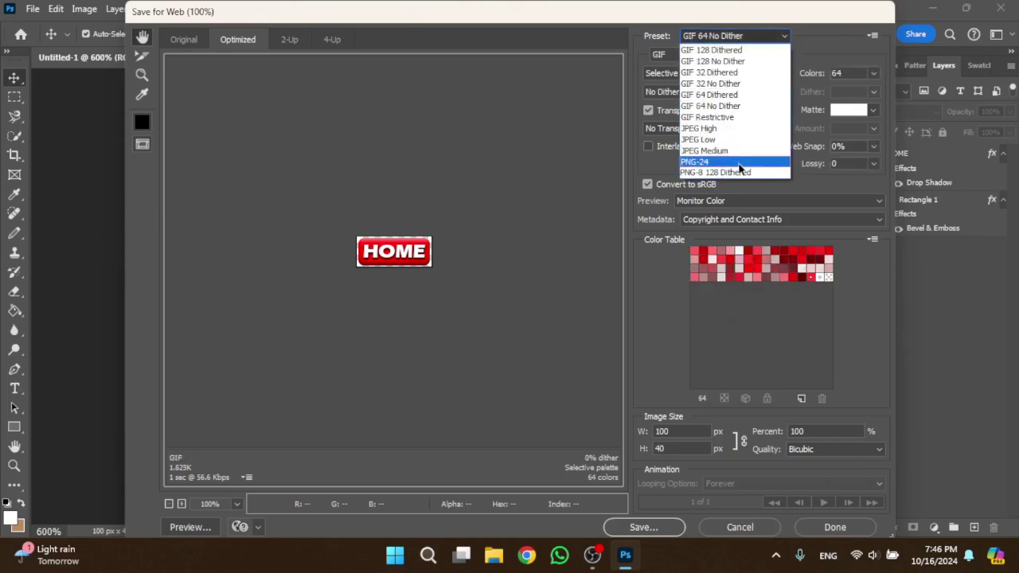
click(744, 108)
click(818, 529)
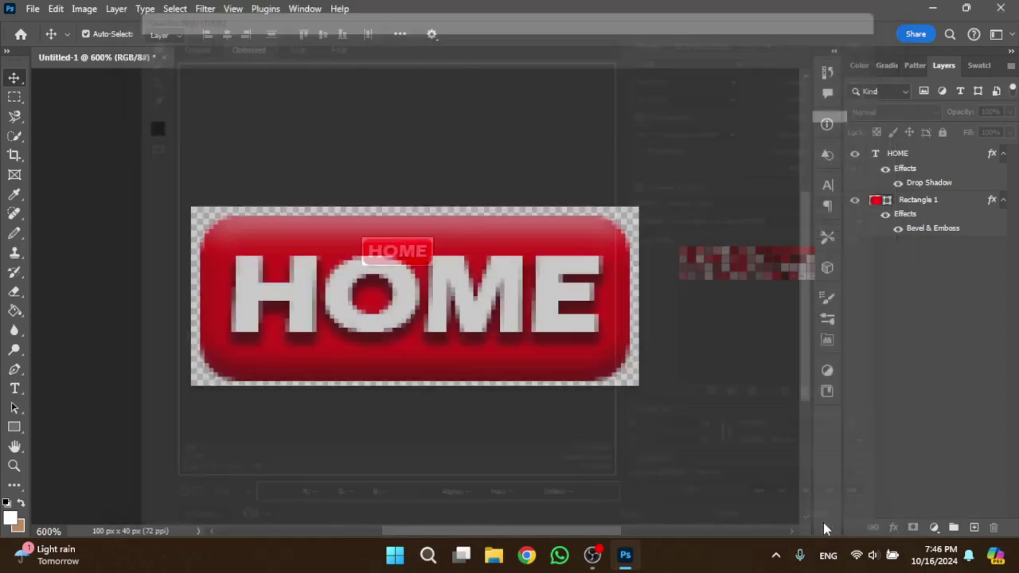
Save a copy as Untitled-1.gif on the Desktop, accepting the default GIF options.
click(33, 8)
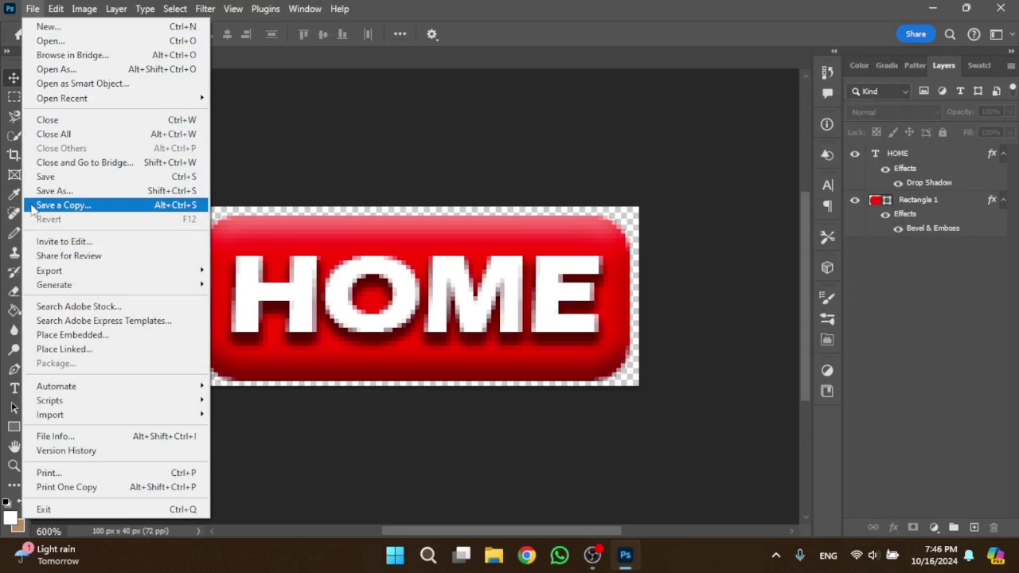
click(145, 207)
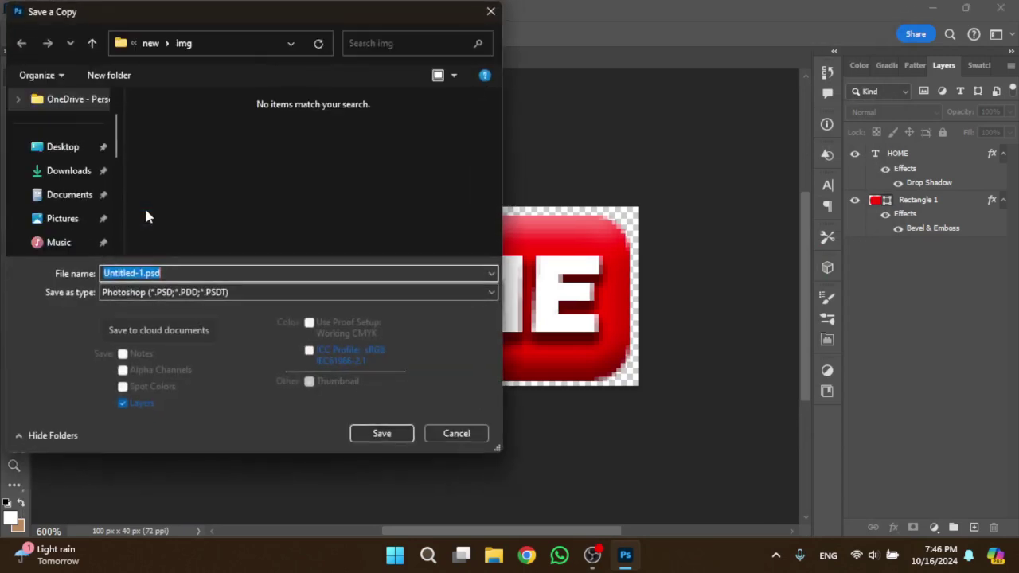
click(188, 293)
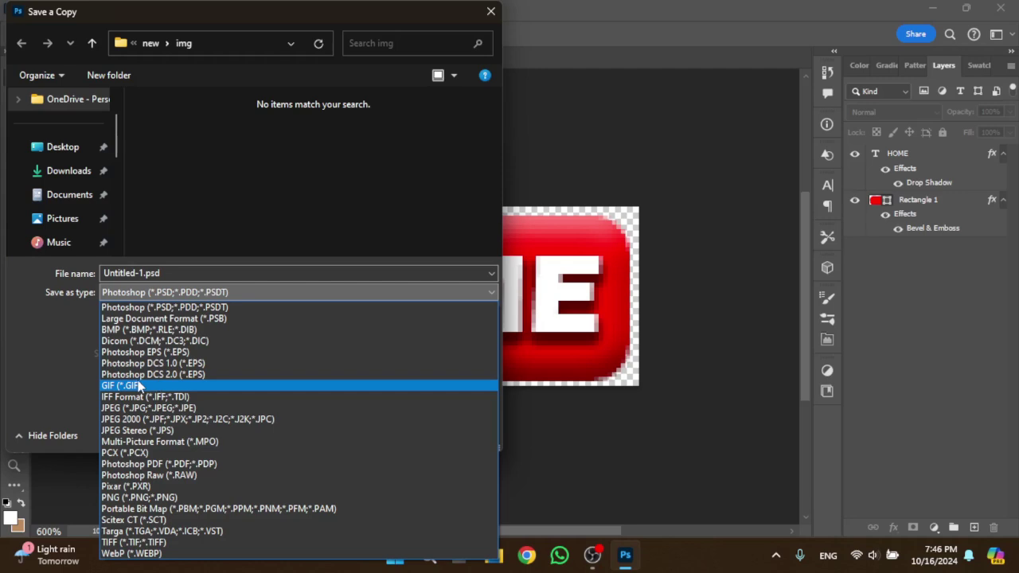
click(138, 386)
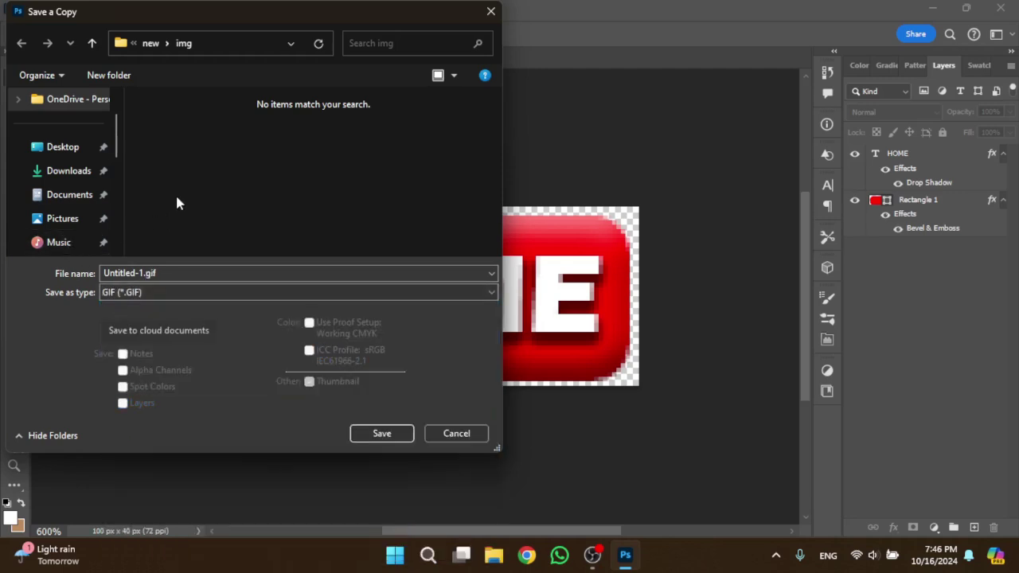
click(86, 148)
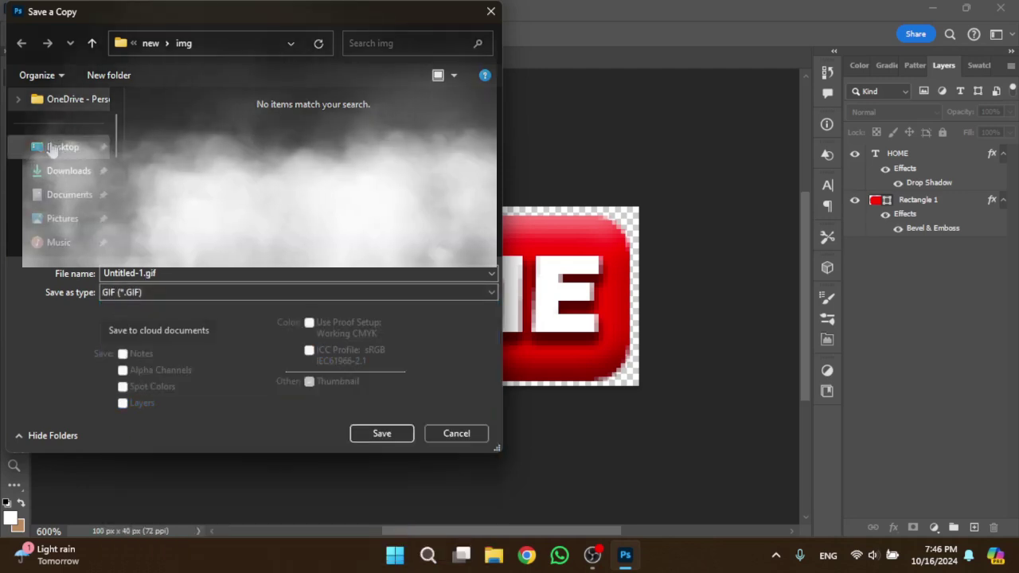
click(381, 433)
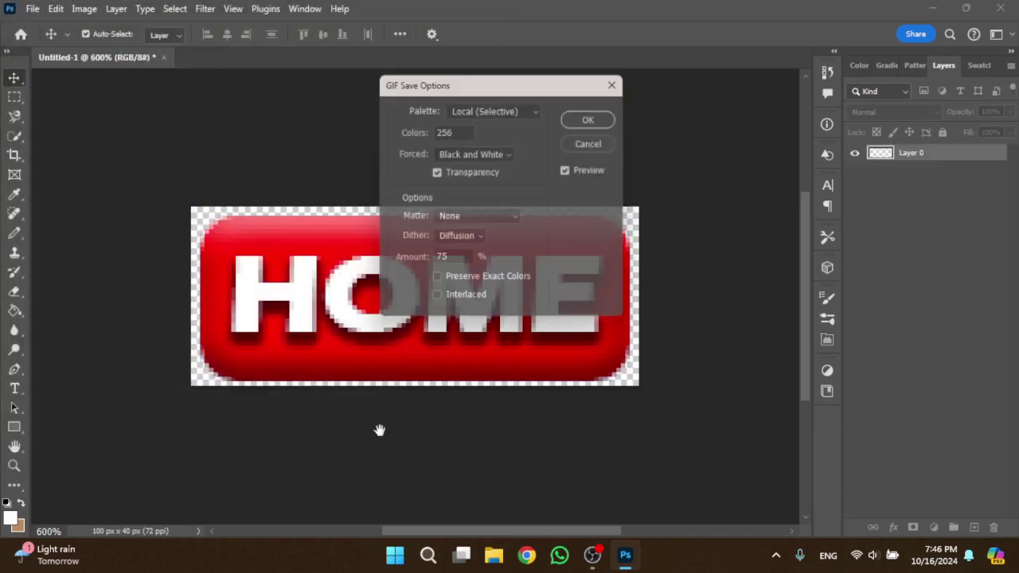
click(598, 117)
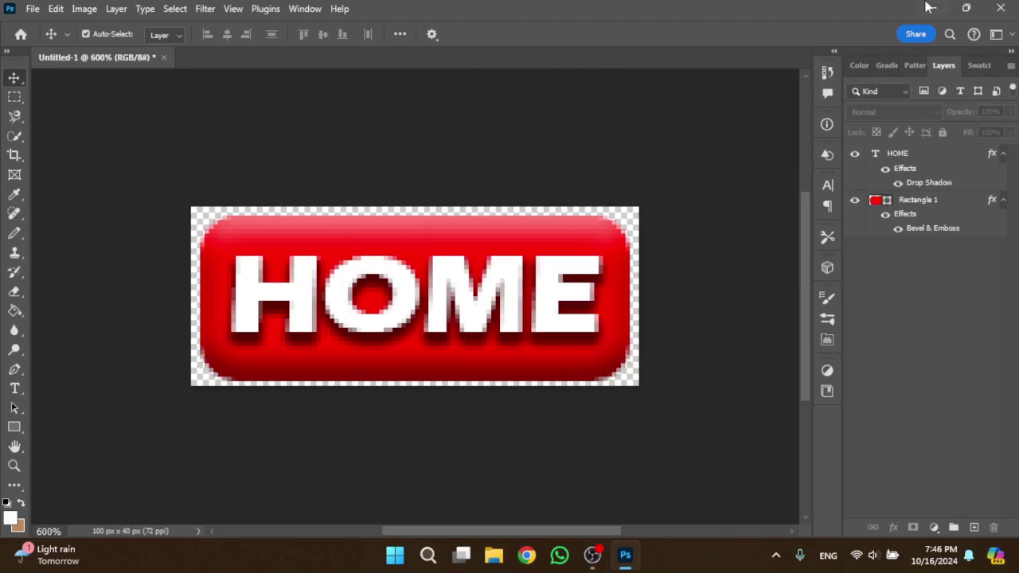
Open Untitled-1.gif from the desktop in Photos and zoom in to about 380%.
click(934, 8)
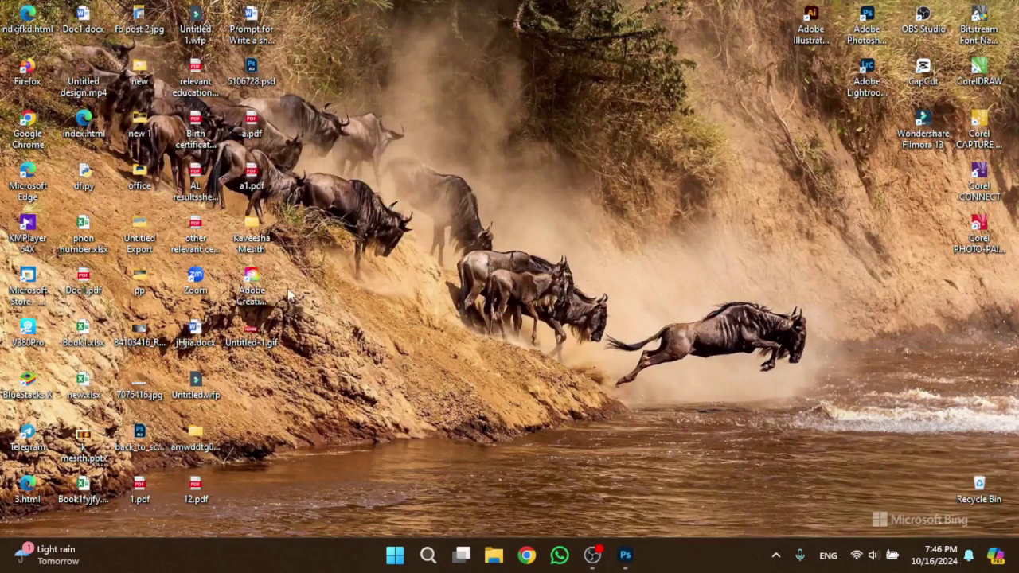
double_click(257, 344)
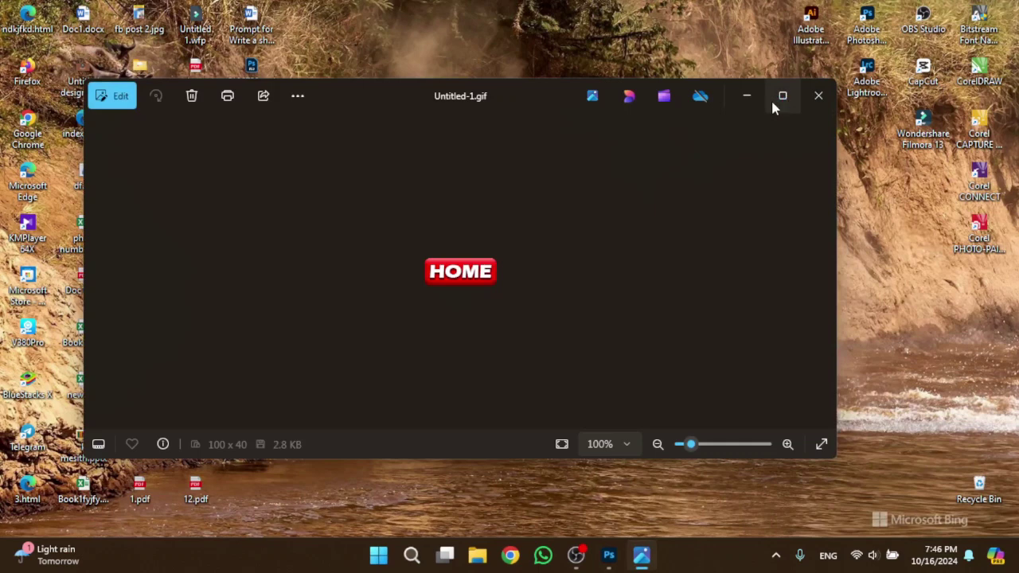
scroll(459, 271, up, 3)
scroll(459, 271, up, 3)
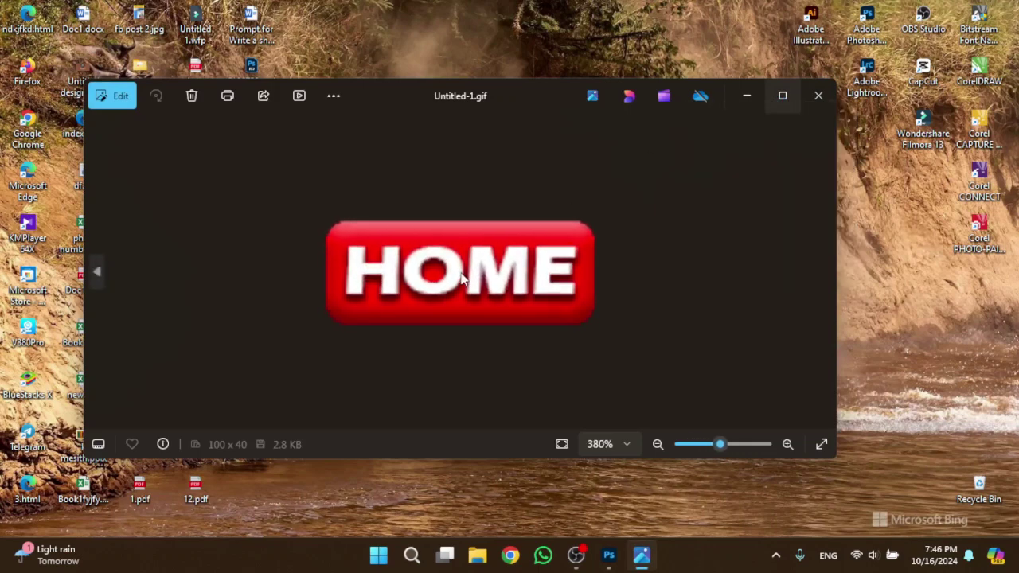